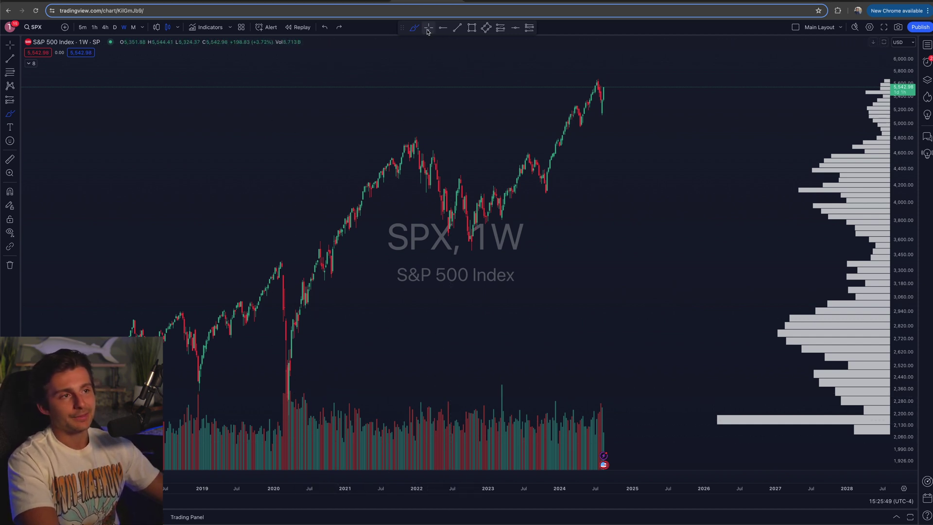
Draw a highlighter loop and a bracket beside the volume profile, then undo both
mouse_move(624, 388)
left_mouse_down()
mouse_move(360, 376)
mouse_move(316, 408)
mouse_move(366, 448)
mouse_move(630, 462)
mouse_move(624, 389)
left_mouse_up()
key("ctrl+z")
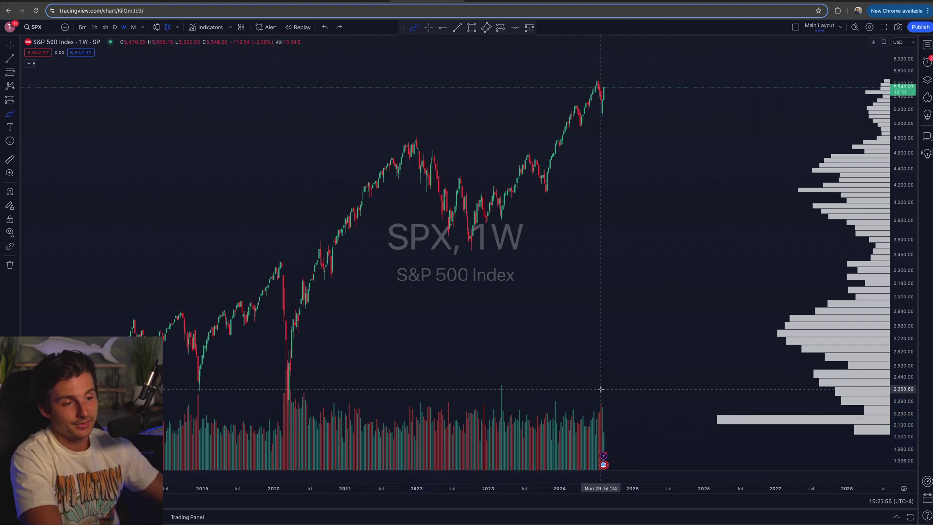
mouse_move(871, 74)
left_mouse_down()
mouse_move(747, 113)
mouse_move(695, 433)
mouse_move(775, 430)
left_mouse_up()
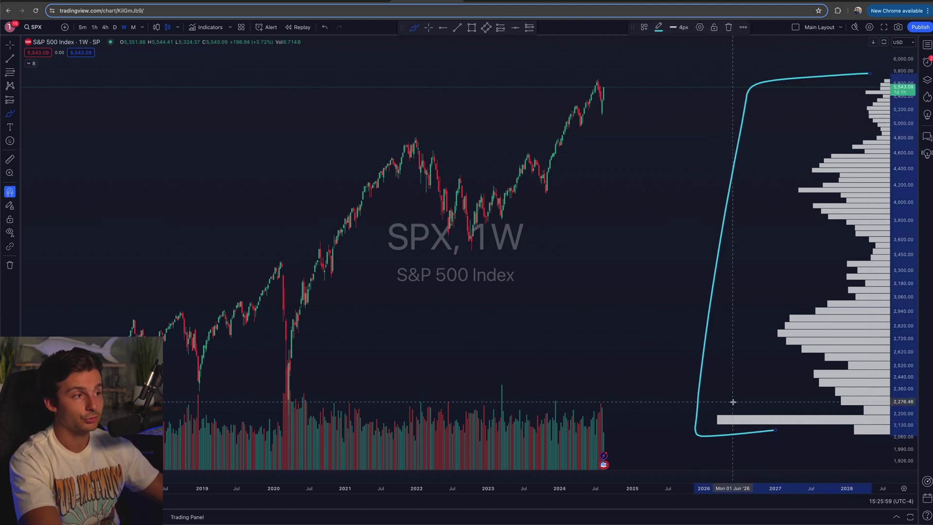
key("ctrl+z")
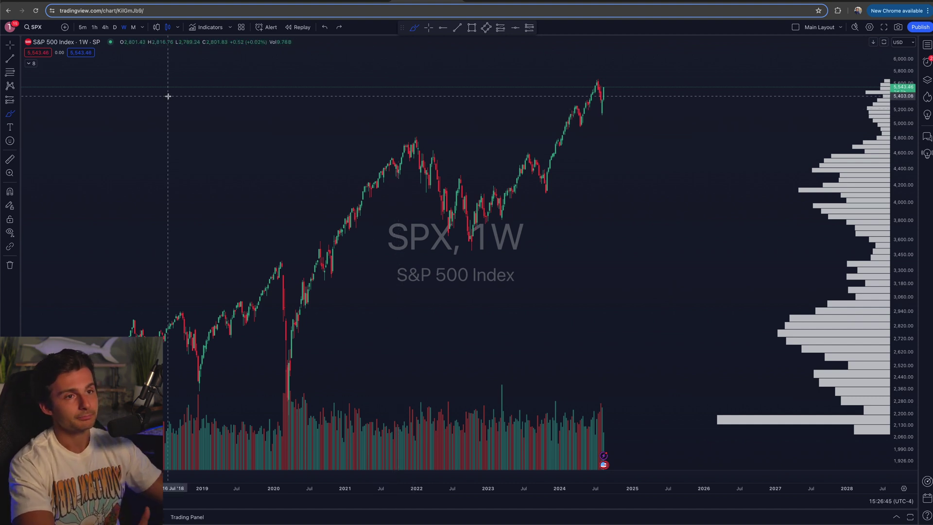
Expand the indicator legend to show VRVP, VWAP, MA, EMA, Vol and Gaps, then search VRVP
left_click(31, 64)
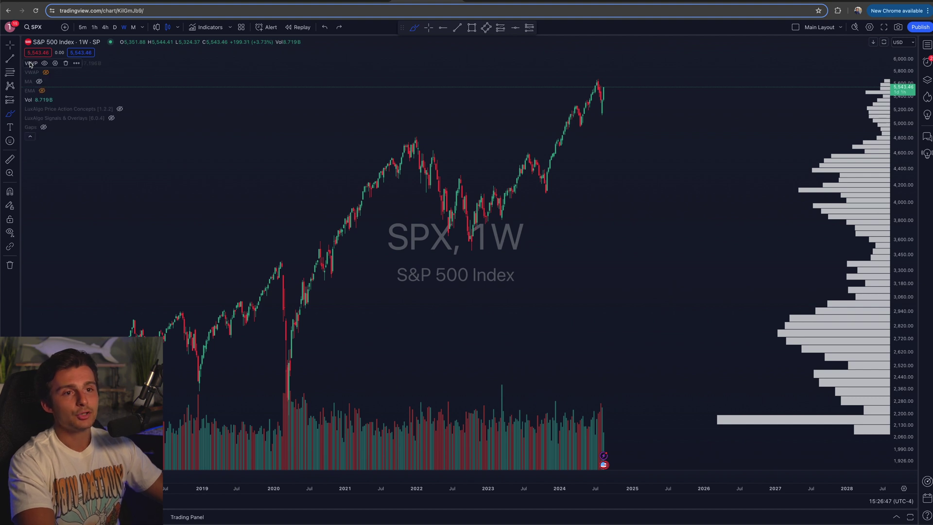
left_click(222, 30)
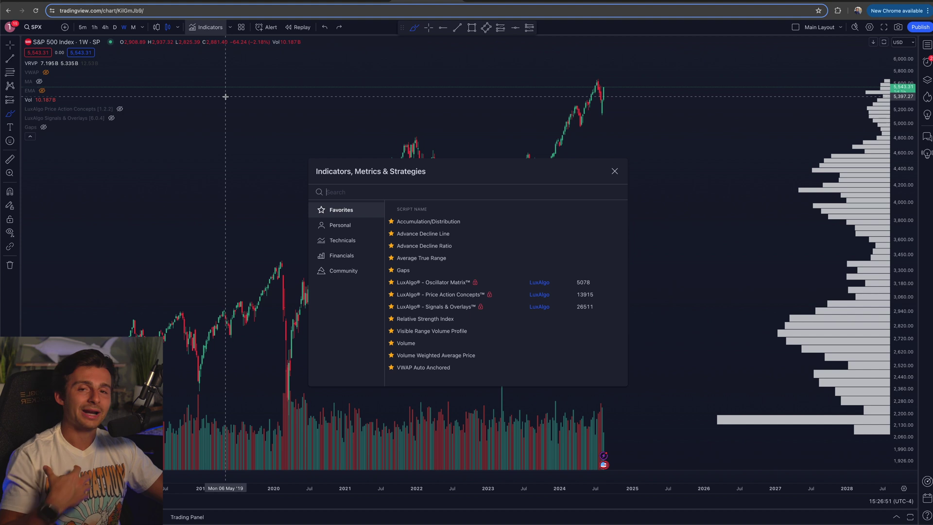
type("VRVP")
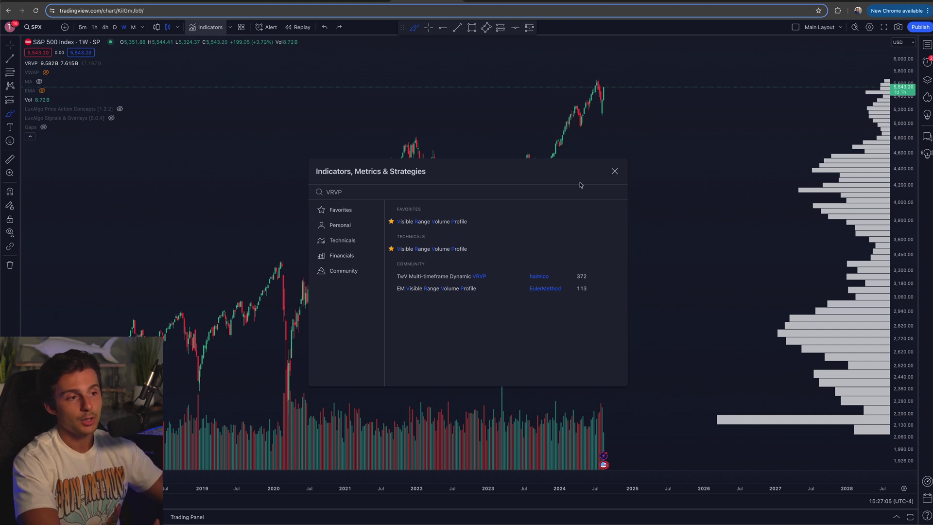
left_click(614, 171)
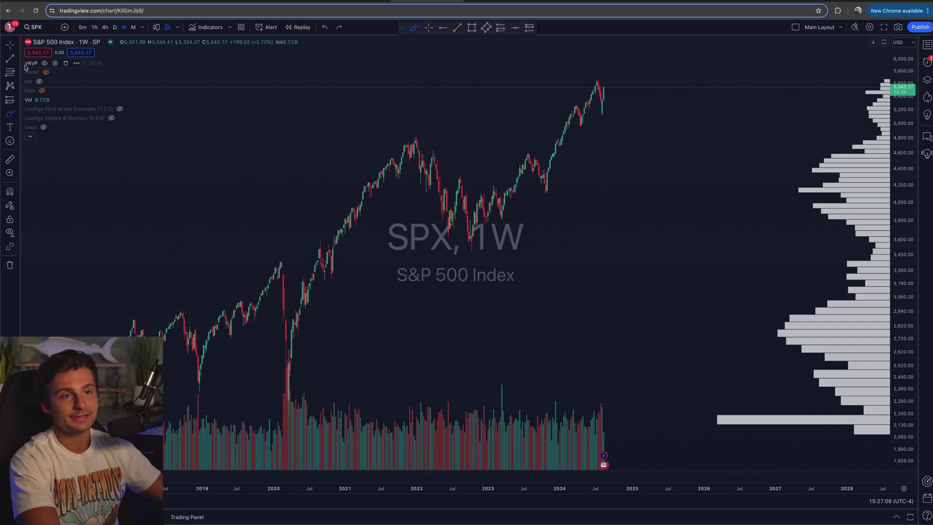
Review the VRVP settings tabs and apply a Number Of Rows layout with row size 30
left_click(55, 63)
left_click(412, 132)
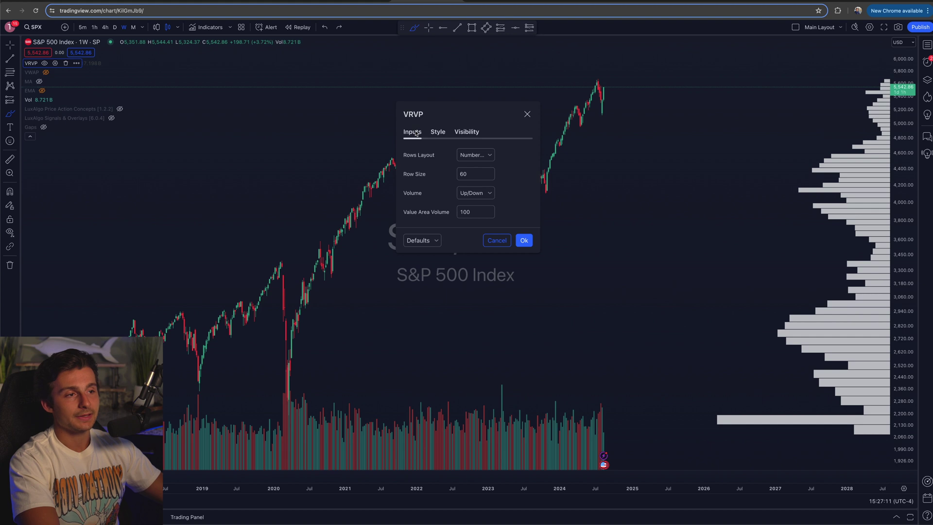
left_click(438, 132)
left_click(463, 132)
left_click(418, 132)
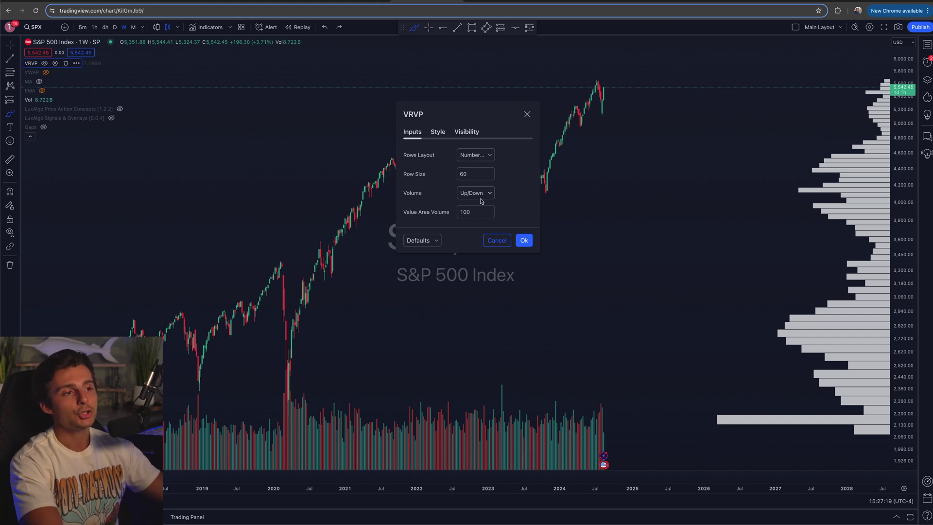
left_click(472, 156)
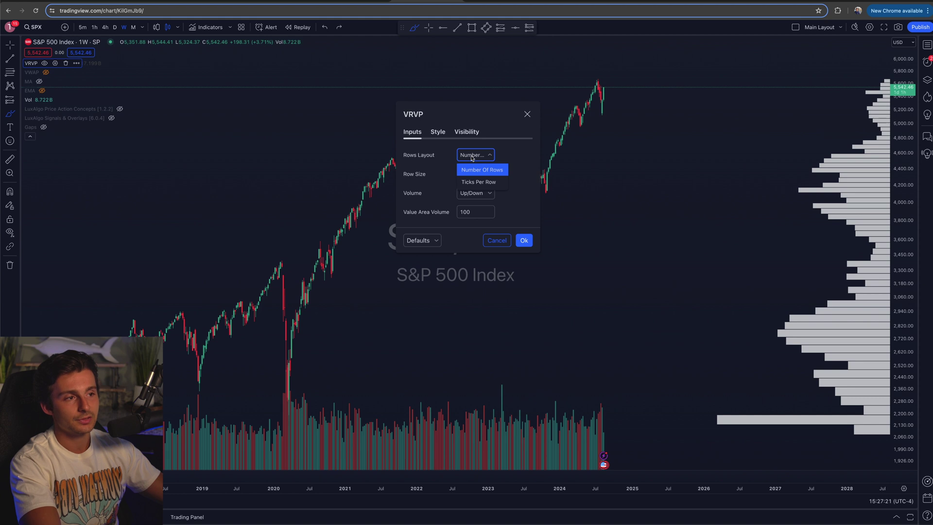
left_click(474, 173)
left_click(473, 174)
type("30")
left_click(522, 241)
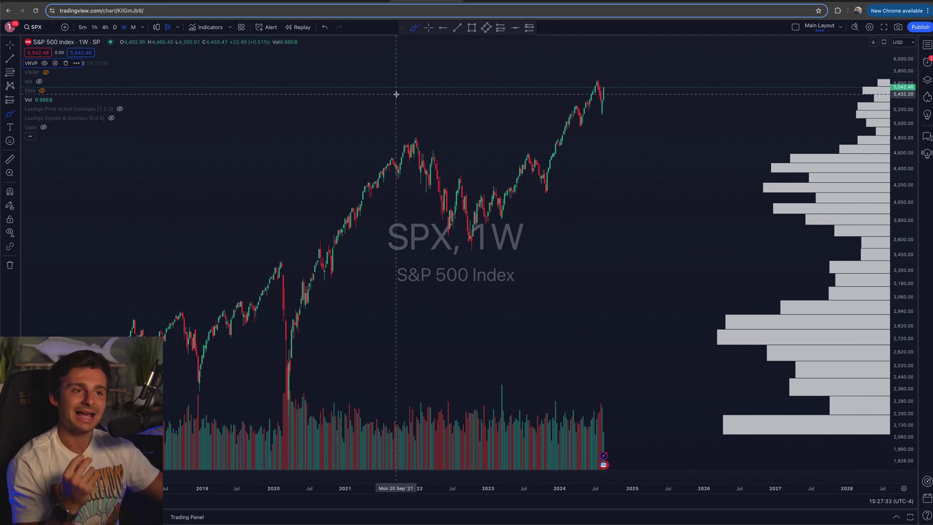
Restore the VRVP row size to 60 and set its Volume mode to Total
left_click(55, 63)
double_click(469, 266)
type("60")
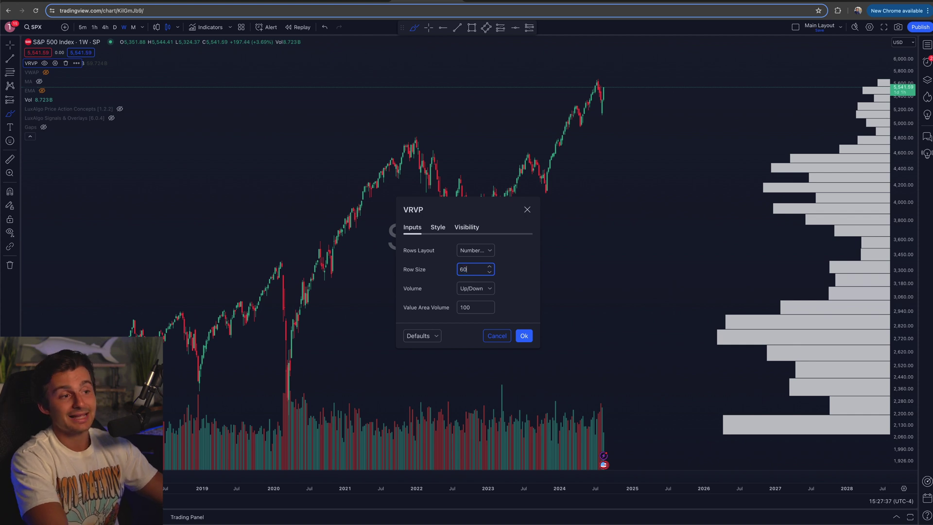
left_click(523, 336)
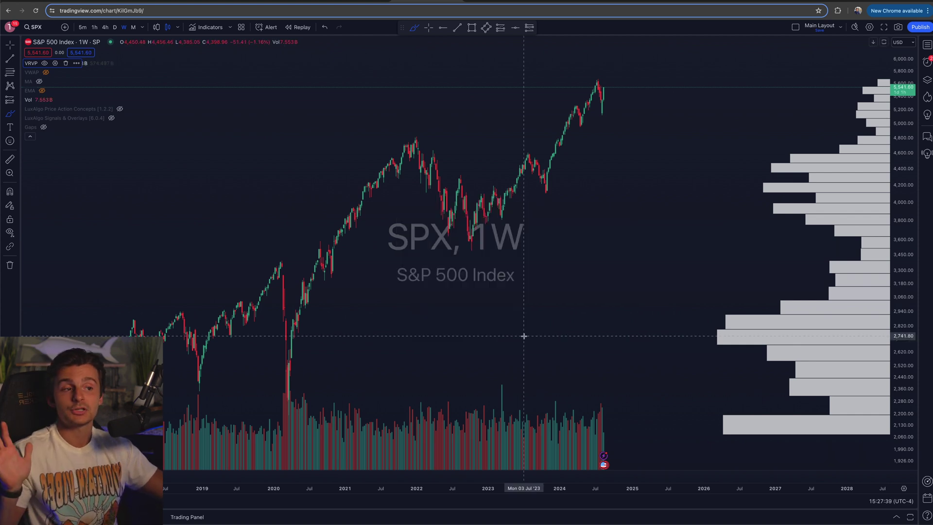
left_click(55, 63)
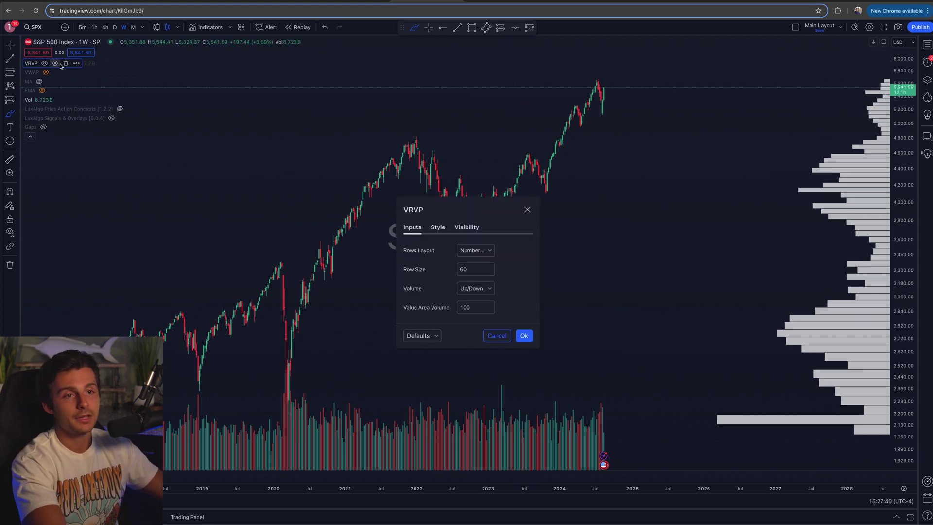
left_click(480, 289)
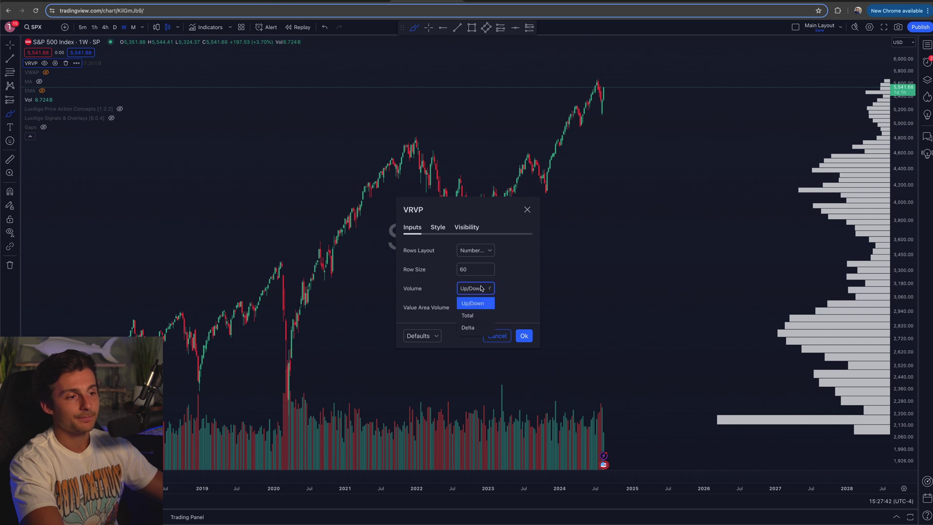
left_click(476, 316)
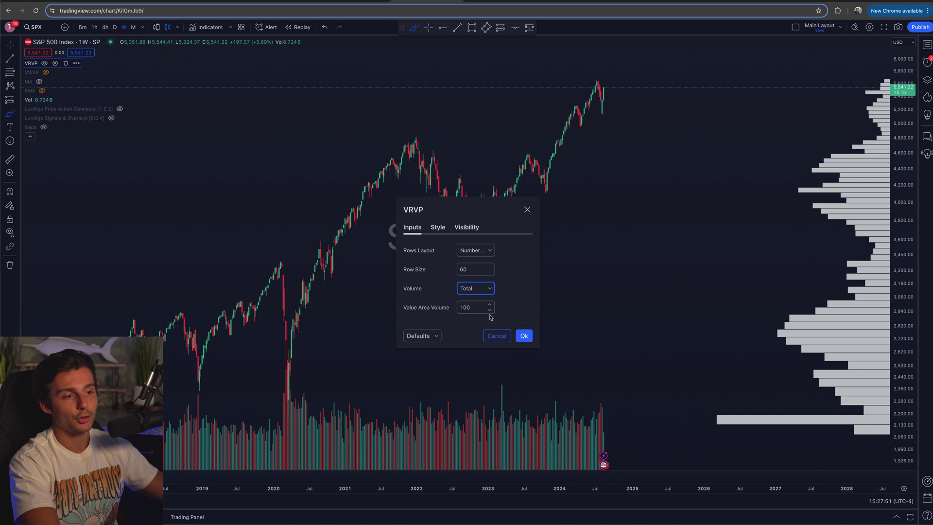
Set the VRVP profile width to 10% of the box on the Style tab
left_click(438, 227)
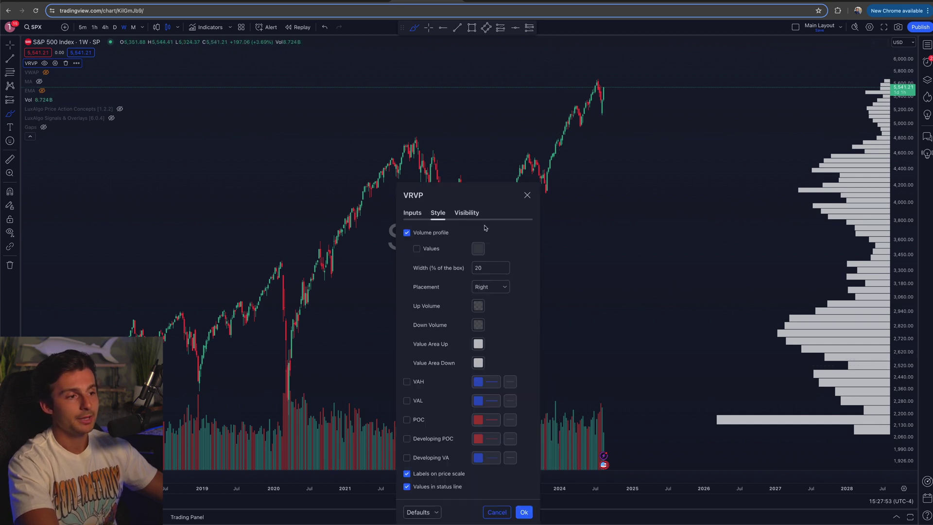
left_click(488, 268)
type("10")
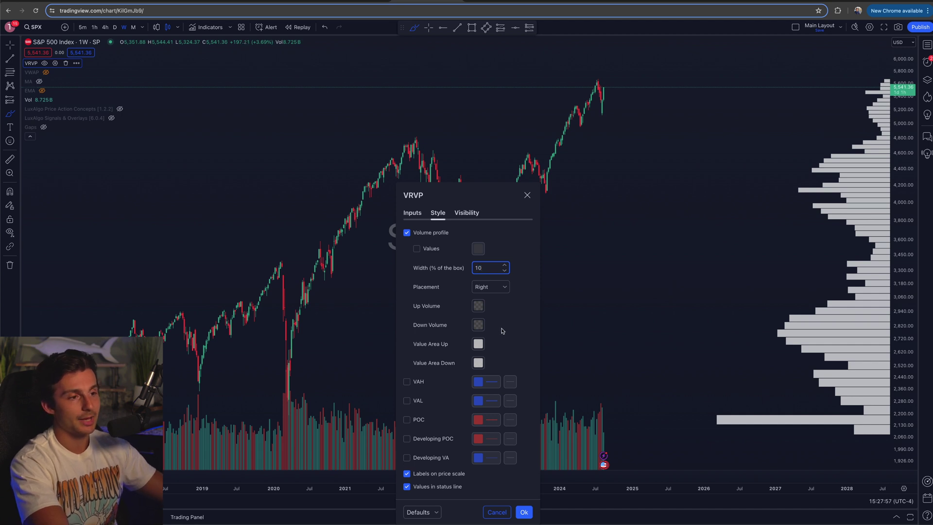
left_click(520, 511)
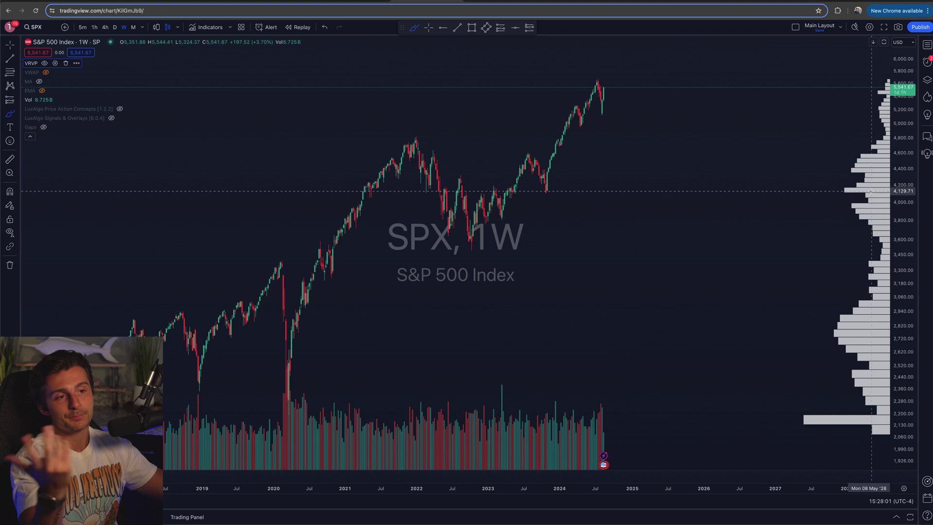
Change the VRVP profile width to 18% of the box and apply it
left_click(54, 64)
left_click(484, 183)
type("20")
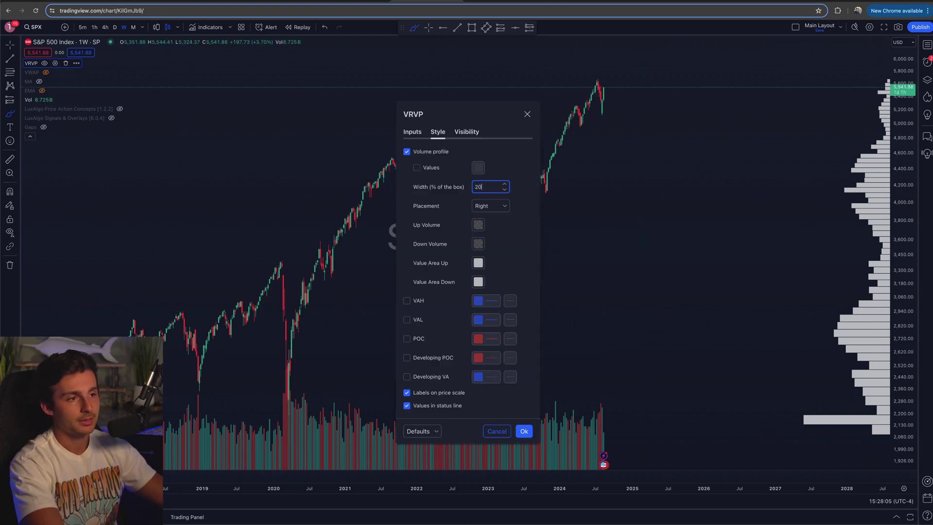
key("BackSpace")
type("18")
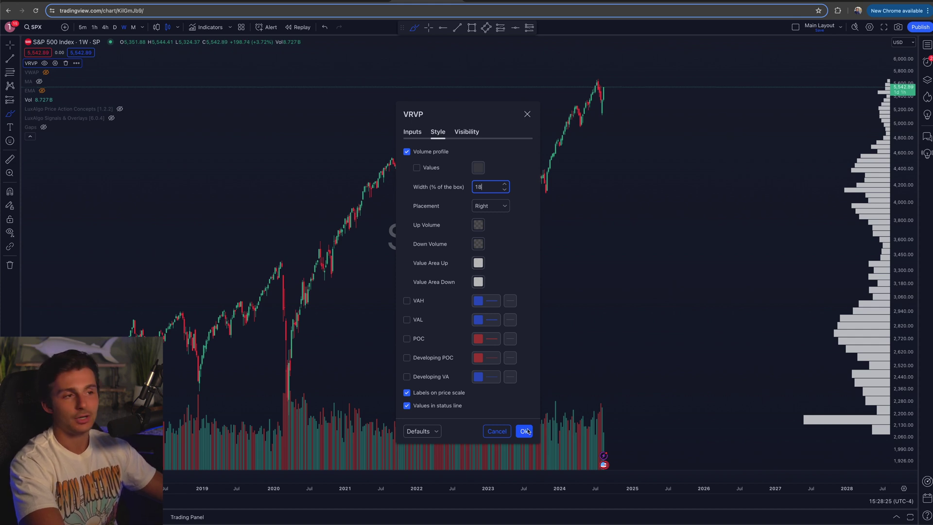
left_click(467, 132)
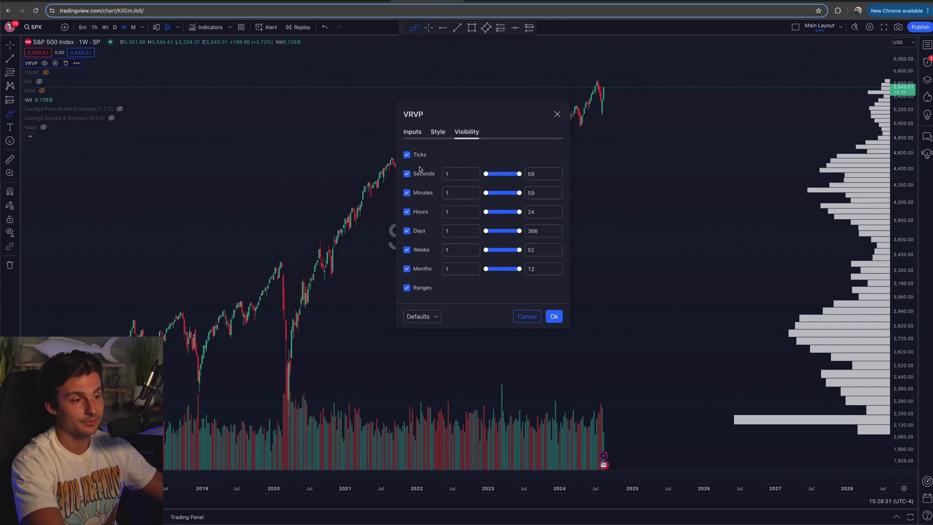
left_click(438, 132)
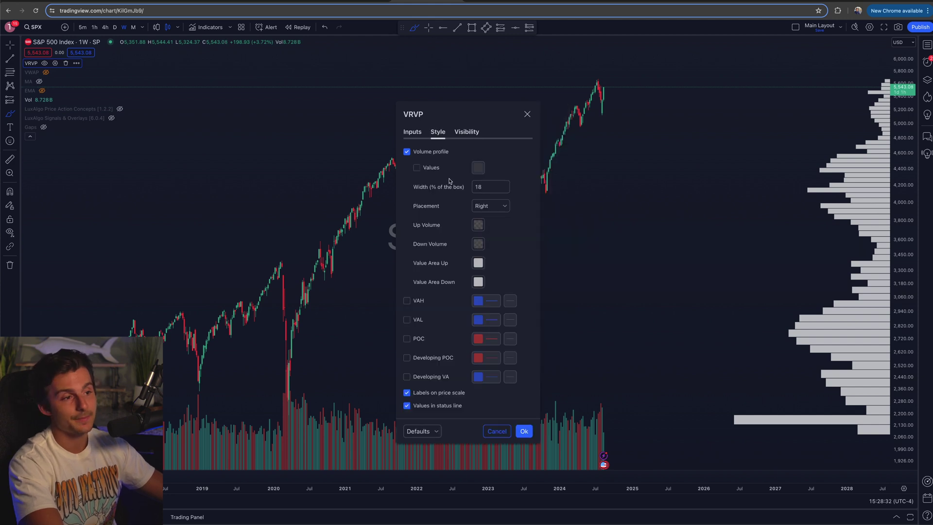
left_click(523, 432)
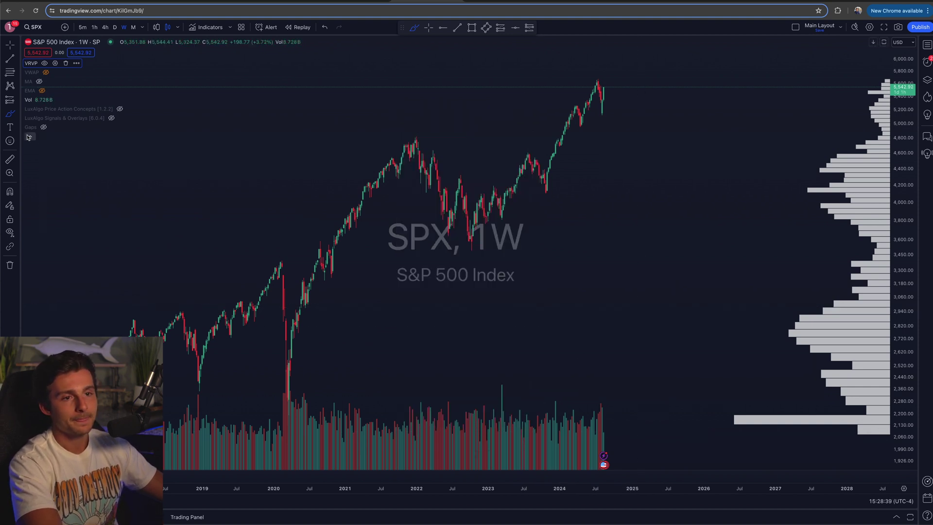
Switch the SPX chart interval from 1W to 1D and zoom out on the daily candles
scroll(615, 284, "up", 4)
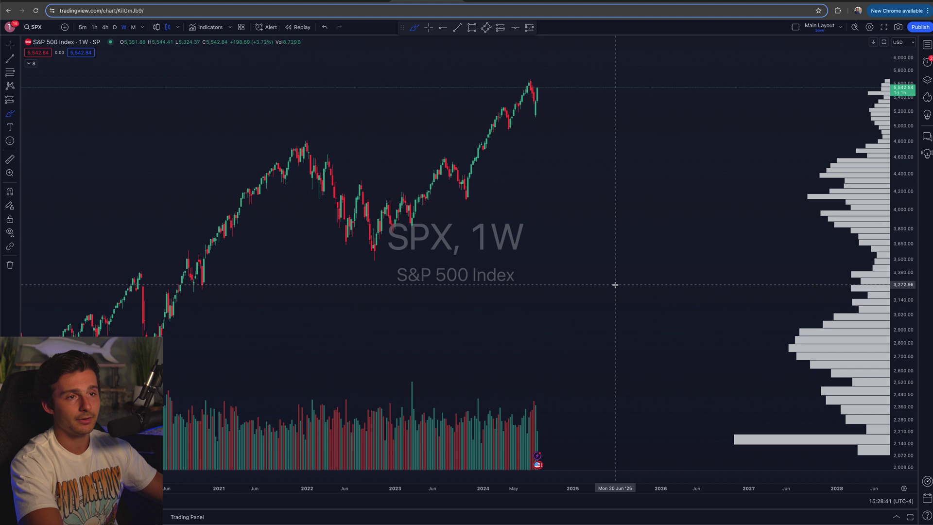
scroll(615, 285, "up", 5)
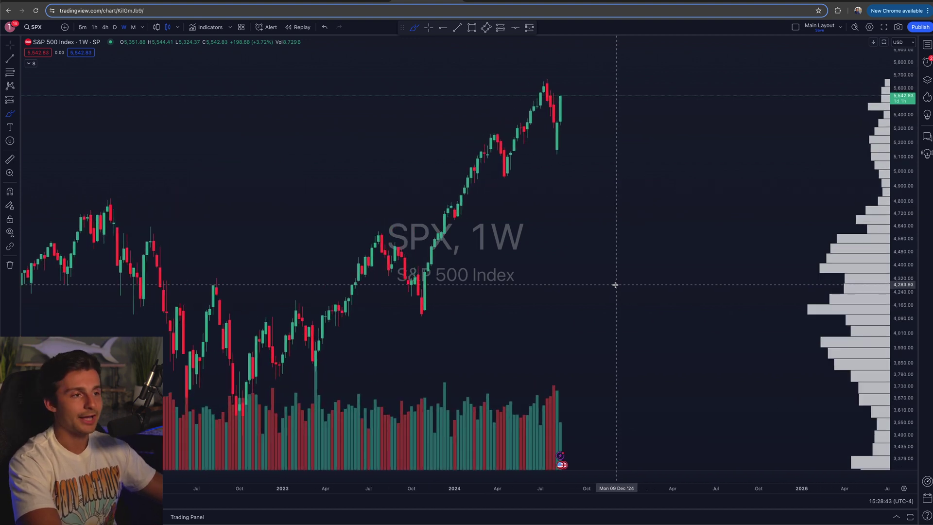
left_click(114, 27)
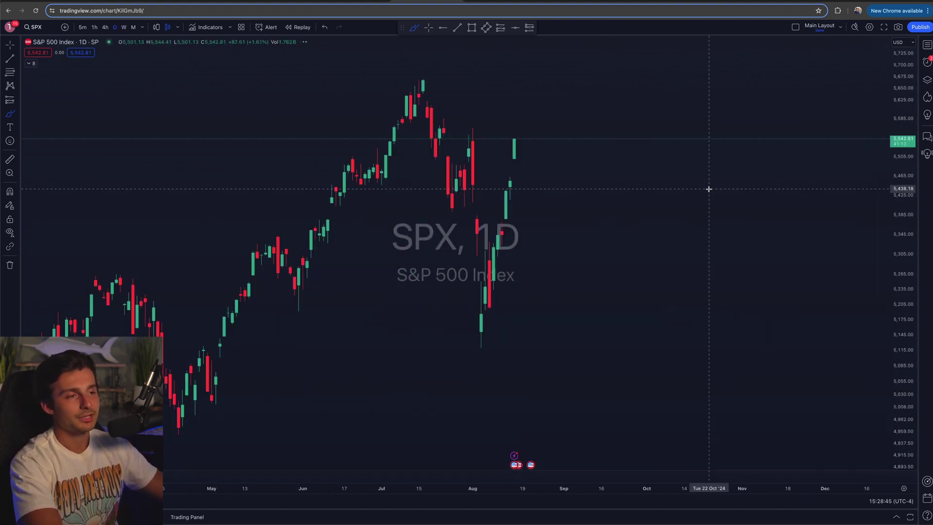
scroll(665, 197, "down", 5)
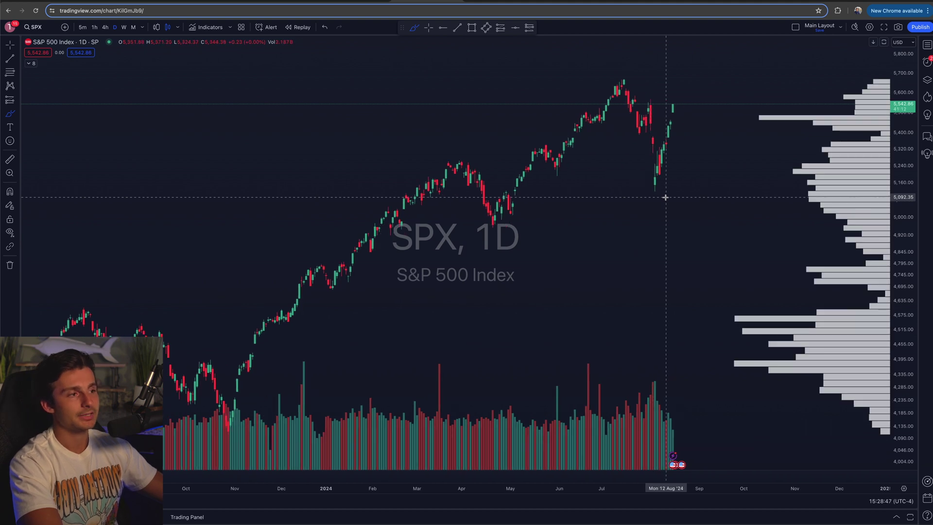
scroll(665, 197, "down", 2)
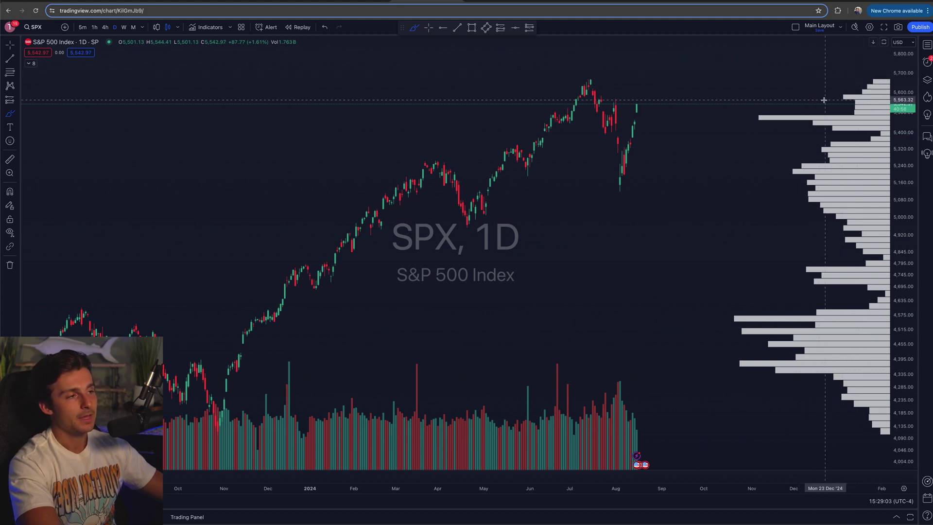
mouse_move(780, 111)
left_mouse_down()
mouse_move(740, 118)
mouse_move(894, 118)
left_mouse_up()
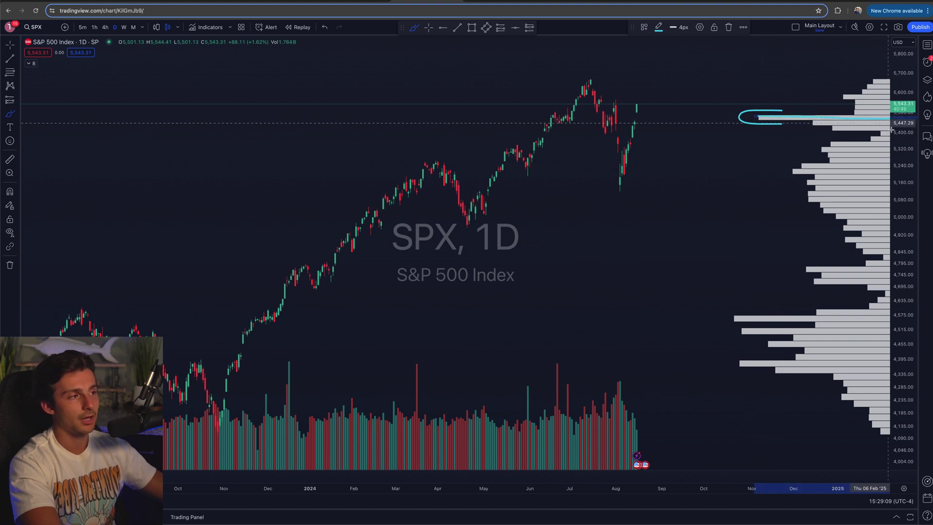
key("super+z")
key("super+z")
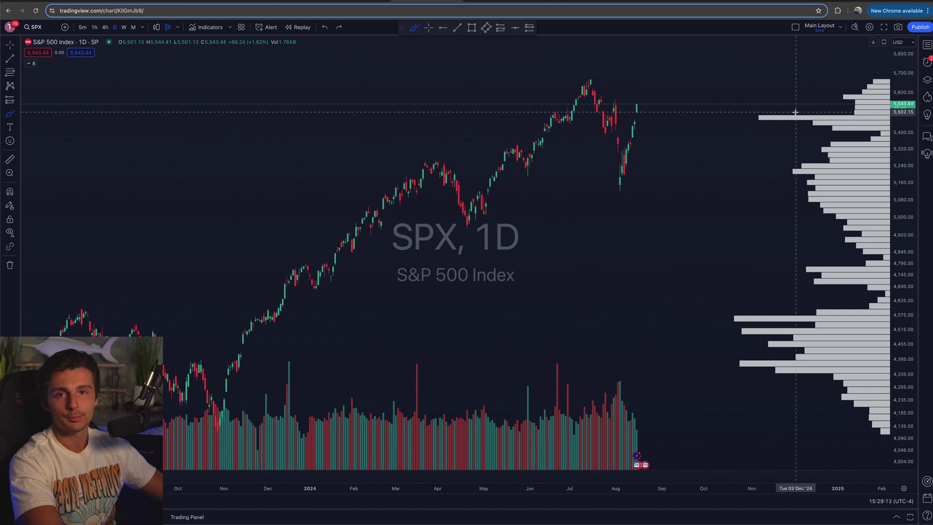
mouse_move(797, 112)
left_mouse_down()
mouse_move(747, 112)
mouse_move(760, 129)
mouse_move(791, 128)
left_mouse_up()
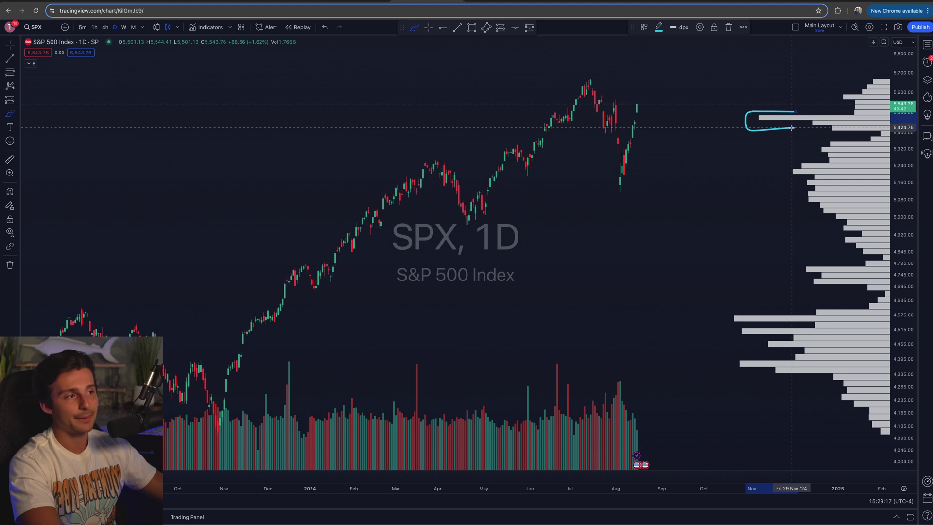
key("super+z")
mouse_move(831, 309)
left_mouse_down()
mouse_move(718, 310)
mouse_move(715, 380)
mouse_move(783, 378)
left_mouse_up()
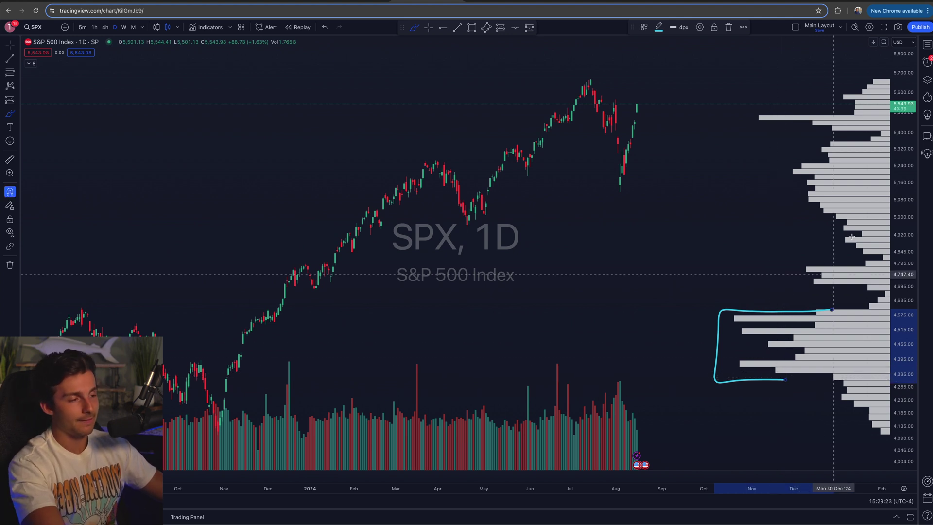
key("super+z")
left_click_drag(856, 294, 859, 286)
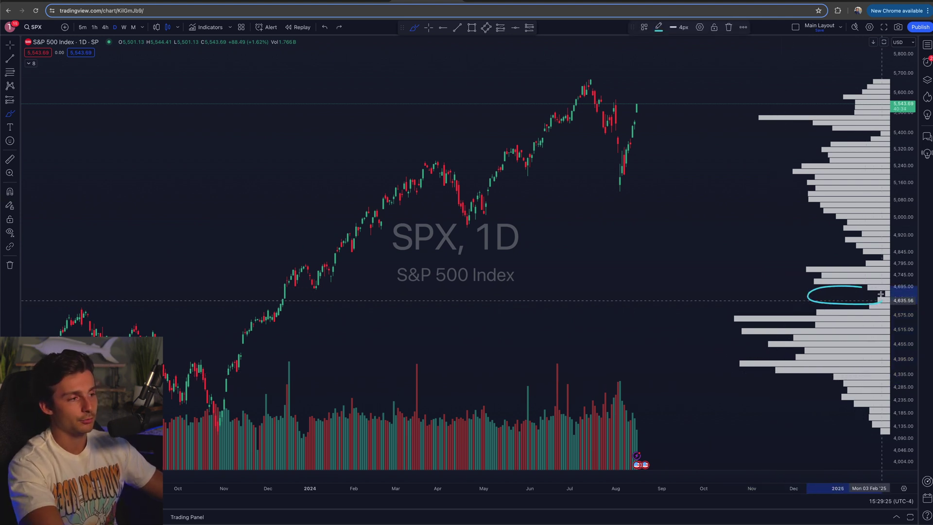
mouse_move(856, 252)
left_mouse_down()
mouse_move(834, 260)
mouse_move(873, 254)
mouse_move(849, 246)
left_mouse_up()
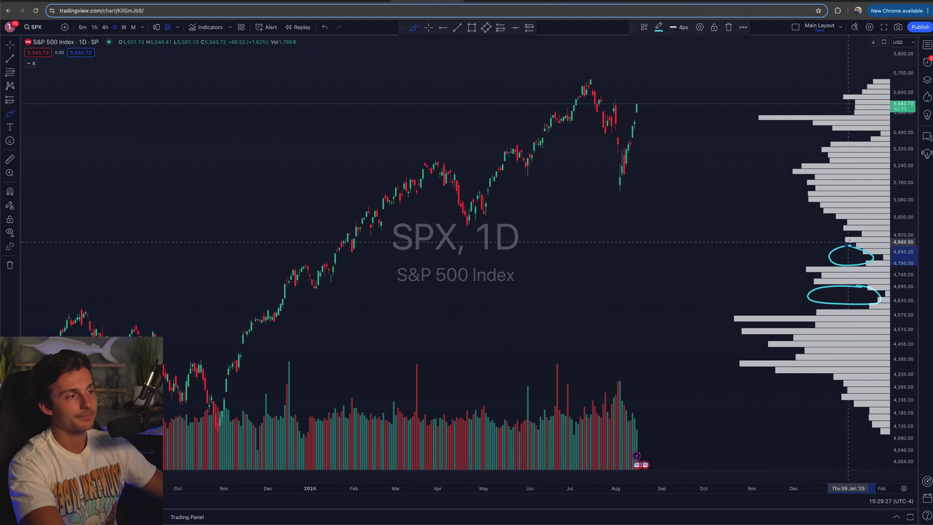
mouse_move(864, 138)
left_mouse_down()
mouse_move(838, 135)
mouse_move(879, 136)
mouse_move(860, 129)
left_mouse_up()
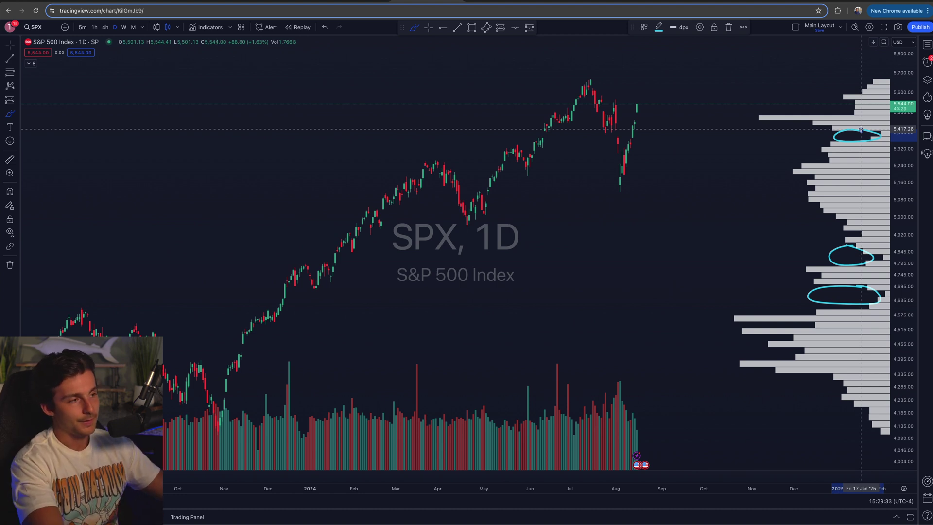
key("ctrl+z")
key("ctrl+z")
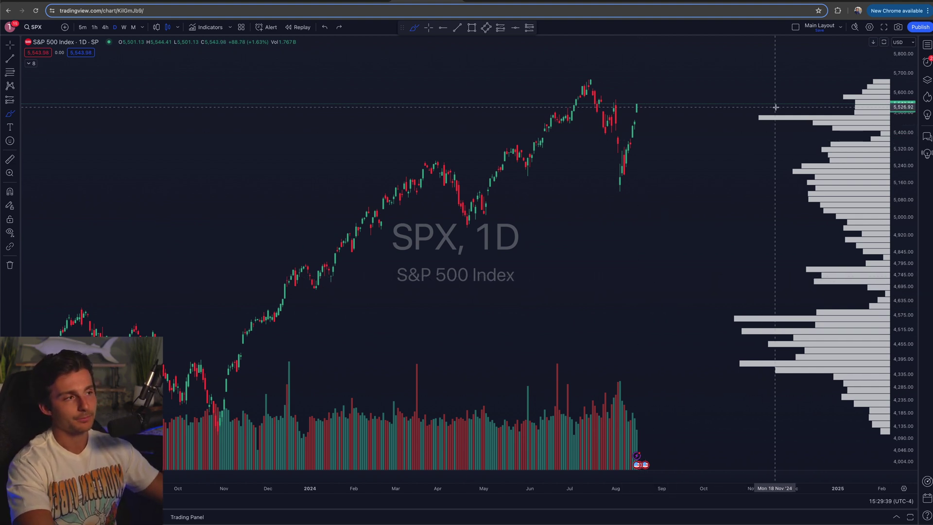
mouse_move(787, 112)
left_mouse_down()
mouse_move(749, 122)
mouse_move(769, 104)
left_mouse_up()
mouse_move(768, 311)
left_mouse_down()
mouse_move(744, 315)
mouse_move(806, 335)
mouse_move(731, 310)
left_mouse_up()
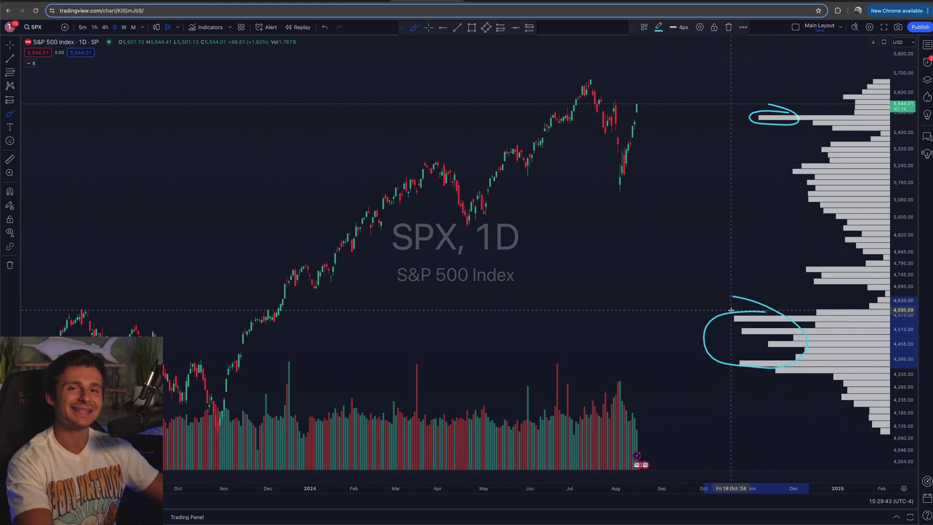
key("super+z")
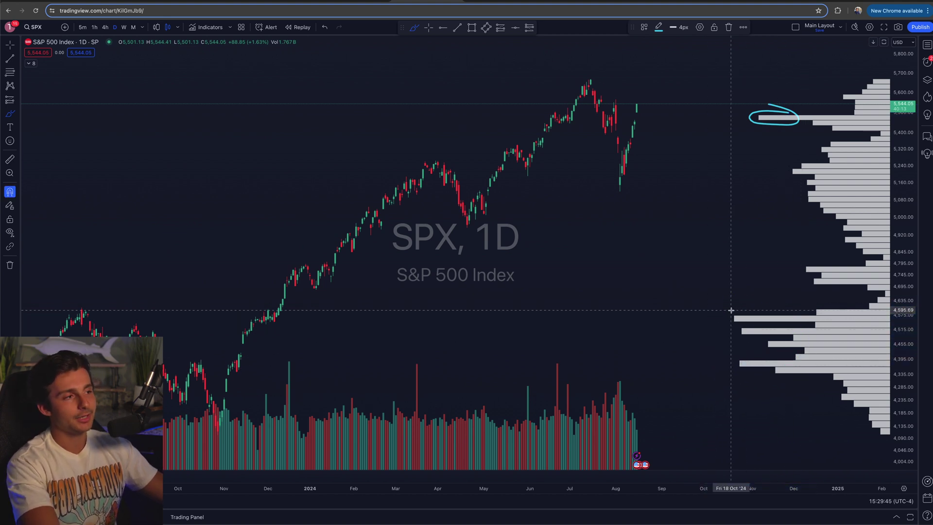
key("super+z")
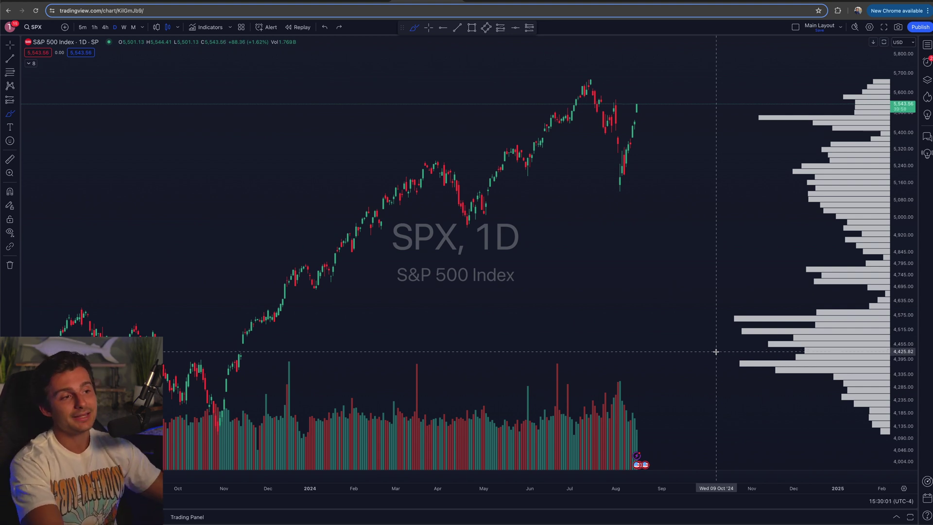
scroll(687, 337, "up", 5)
scroll(668, 321, "up", 1)
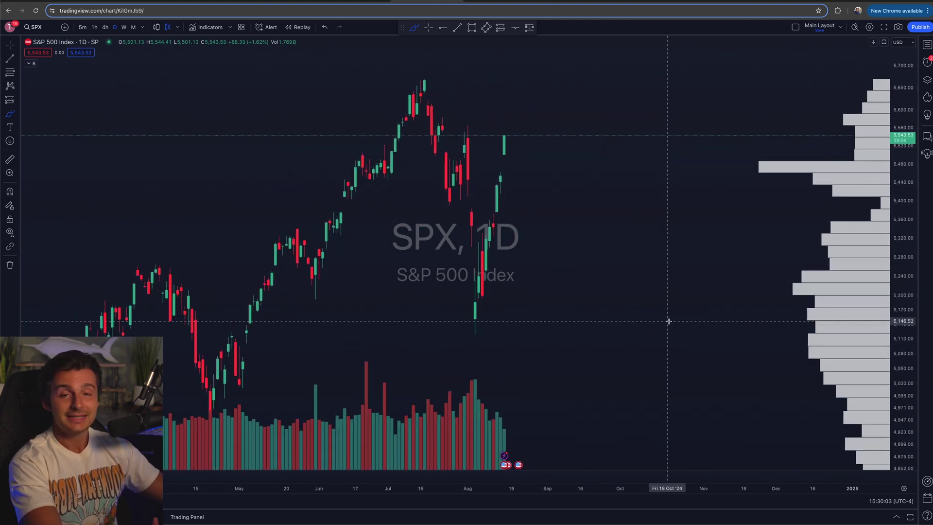
scroll(669, 321, "down", 1)
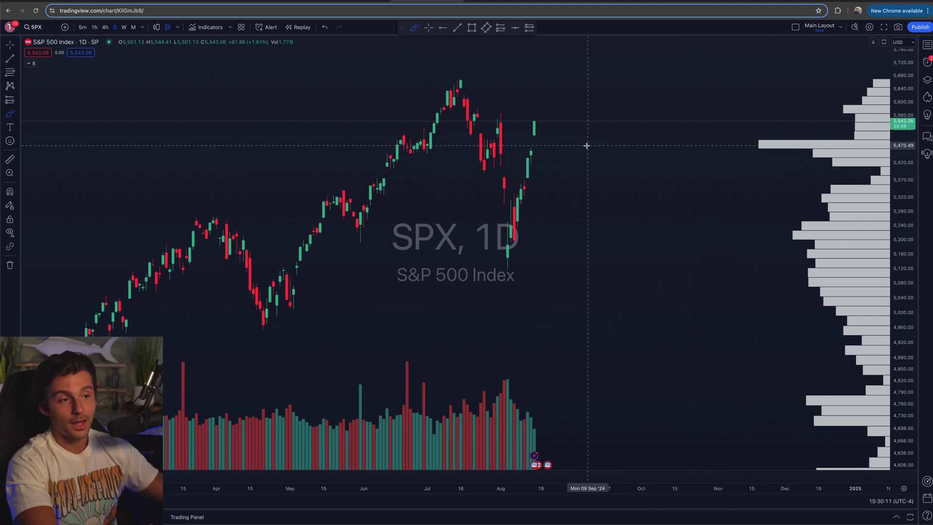
scroll(586, 146, "down", 4)
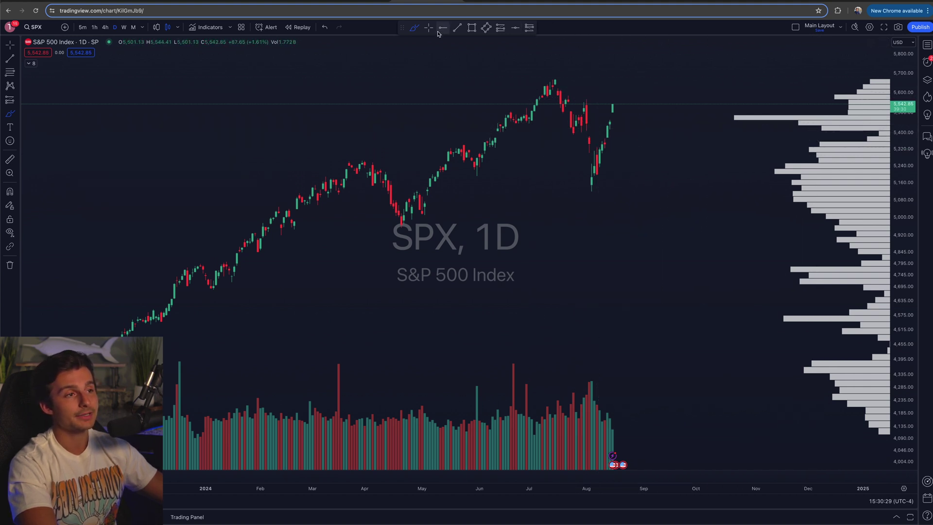
Circle the late-June candles and profile bars near 5,500 and 5,477, sketch the July drop, then undo
mouse_move(532, 119)
left_mouse_down()
mouse_move(507, 112)
mouse_move(525, 126)
mouse_move(532, 111)
left_mouse_up()
mouse_move(738, 107)
left_mouse_down()
mouse_move(719, 118)
mouse_move(727, 107)
left_mouse_up()
mouse_move(550, 84)
left_mouse_down()
mouse_move(567, 125)
mouse_move(572, 113)
mouse_move(581, 128)
left_mouse_up()
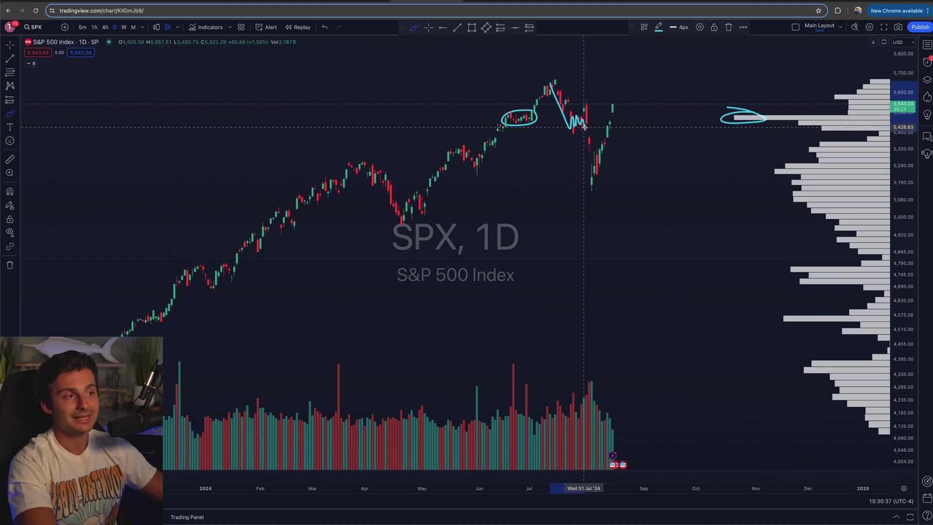
mouse_move(587, 98)
left_mouse_down()
mouse_move(589, 182)
mouse_move(603, 137)
left_mouse_up()
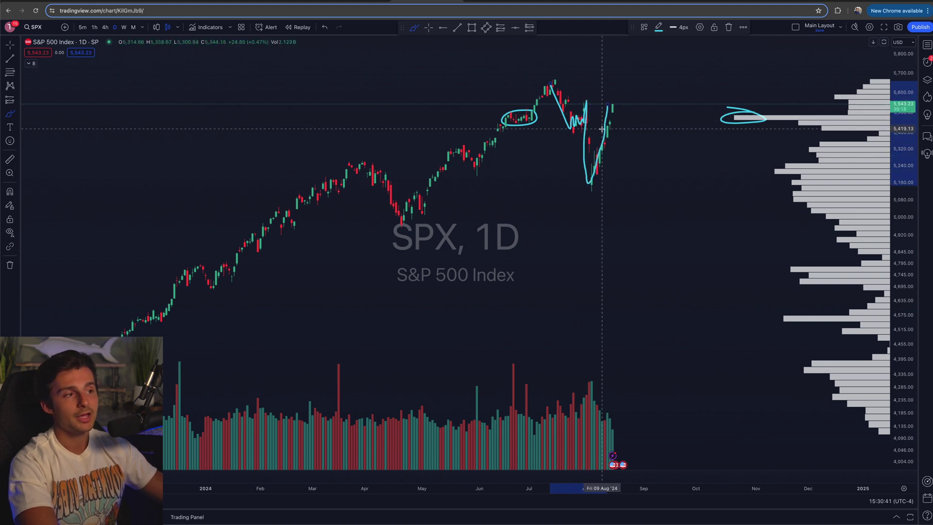
key("ctrl+z")
key("ctrl+z")
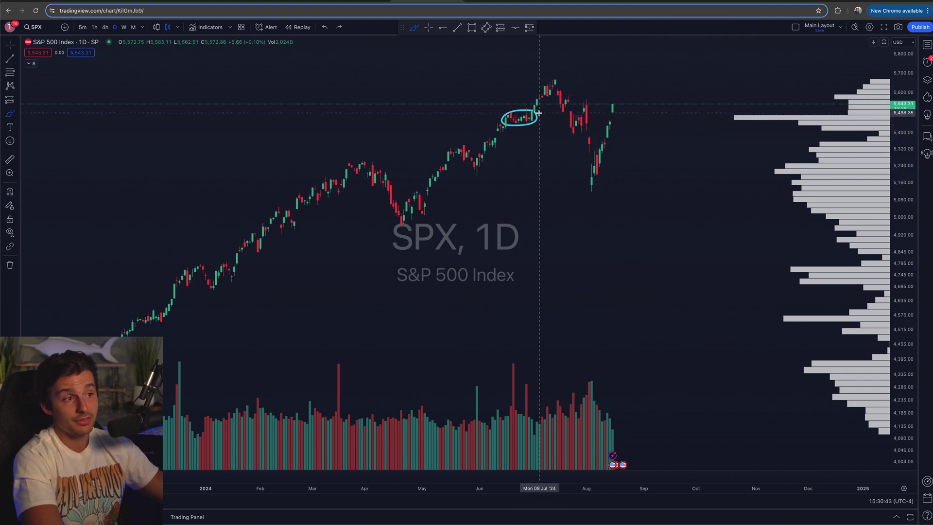
left_click(534, 117)
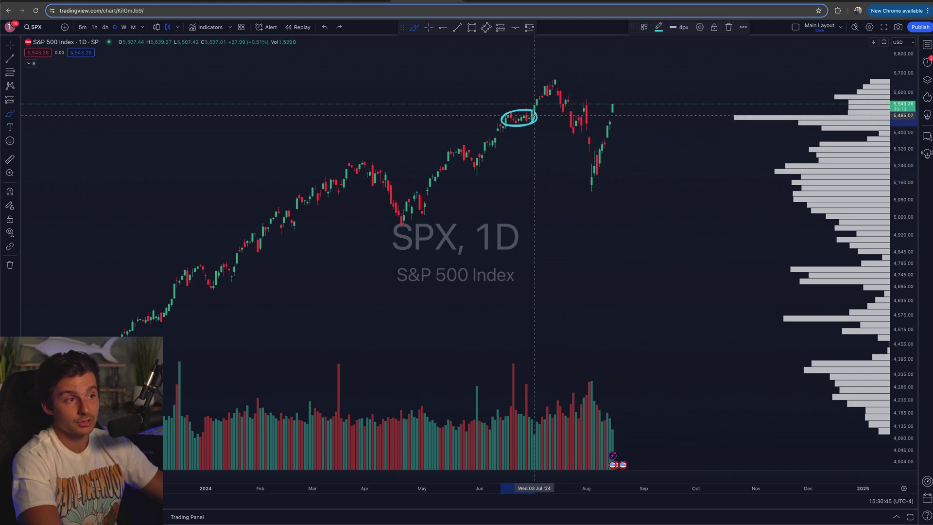
mouse_move(783, 113)
left_mouse_down()
mouse_move(767, 112)
mouse_move(782, 124)
left_mouse_up()
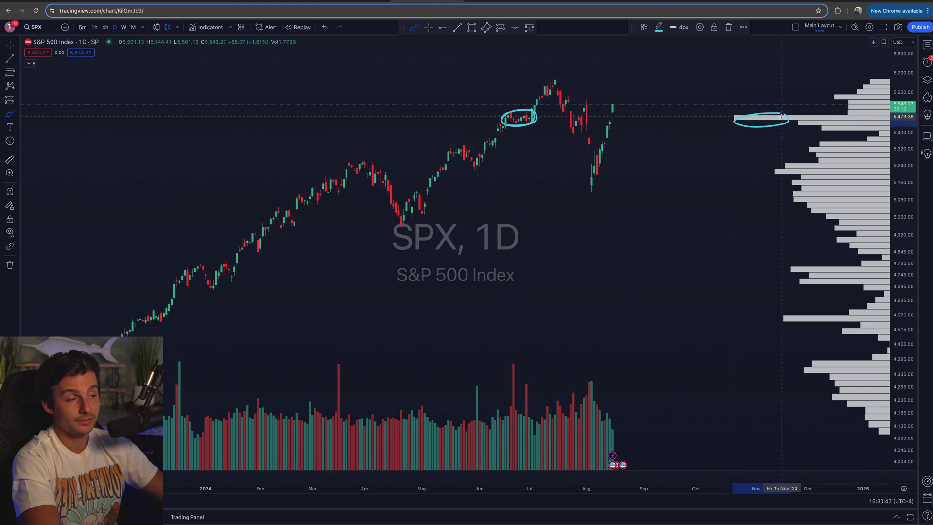
key("ctrl+z")
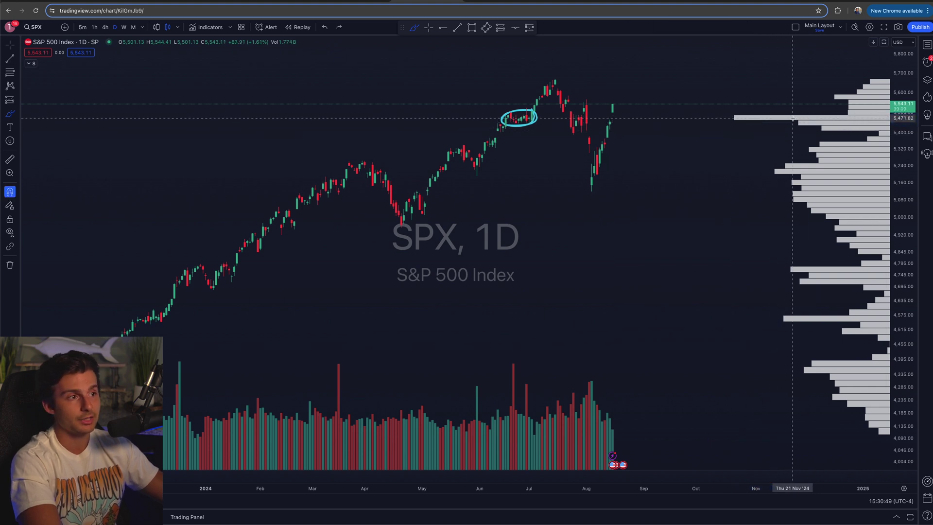
Circle the late-July candles, sketch the drop from the July peak, then undo both marks
mouse_move(584, 111)
left_mouse_down()
mouse_move(569, 114)
mouse_move(571, 136)
mouse_move(588, 127)
mouse_move(583, 111)
left_mouse_up()
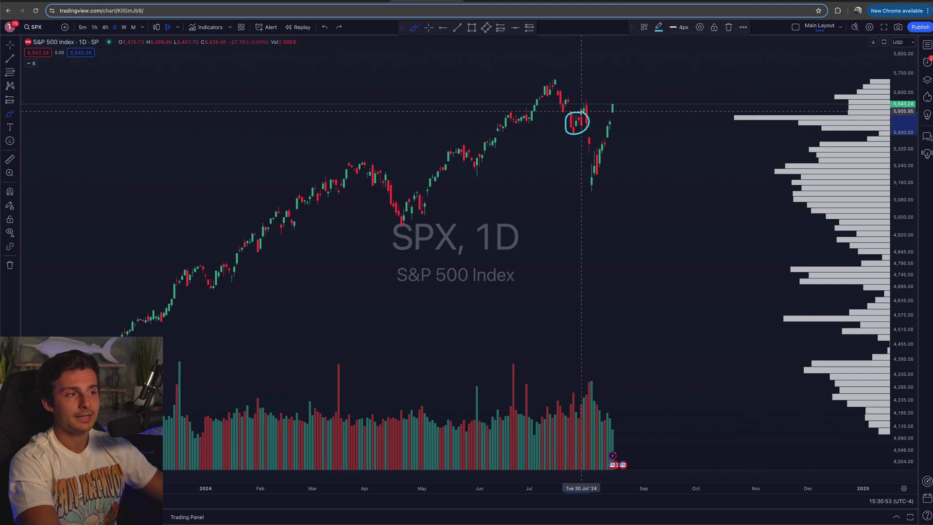
left_click_drag(557, 85, 587, 155)
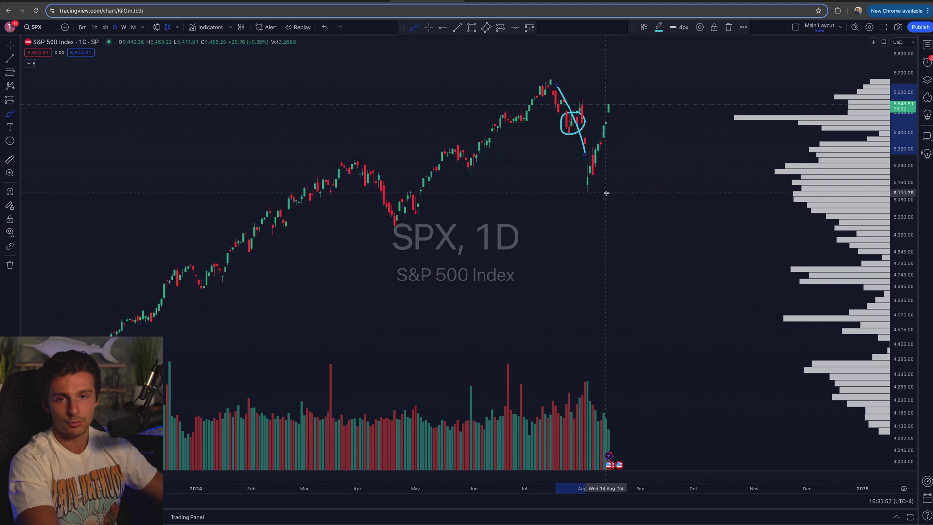
key("super")
key("super+z")
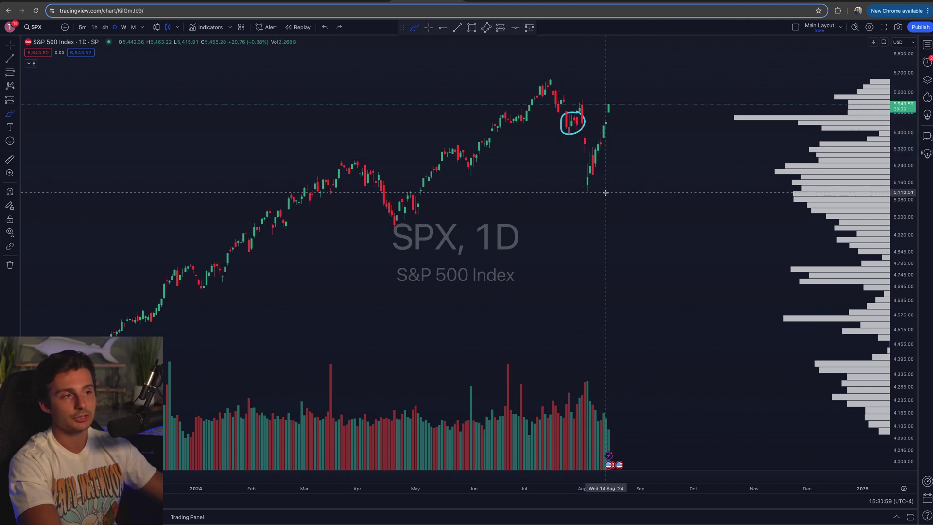
key("super+z")
Change the chart symbol to TSLA
left_click(39, 29)
type("T")
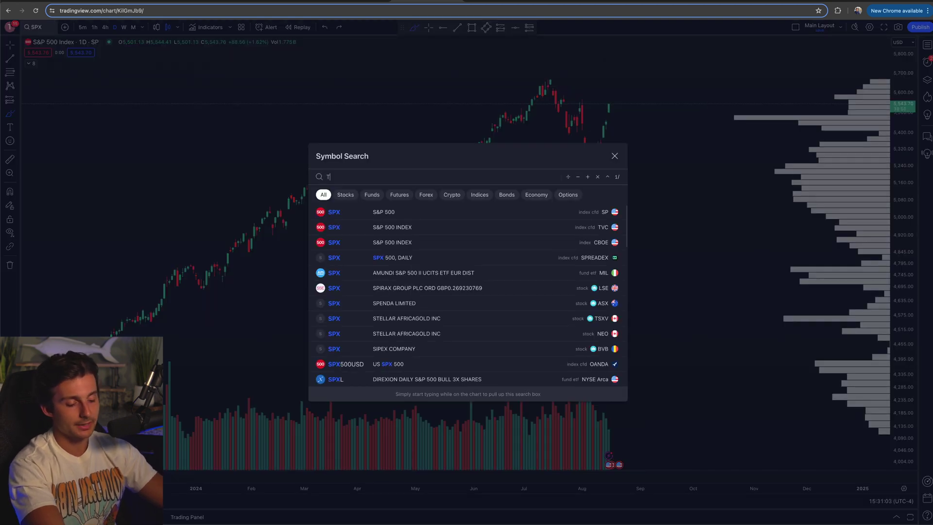
type("SLA")
key("Return")
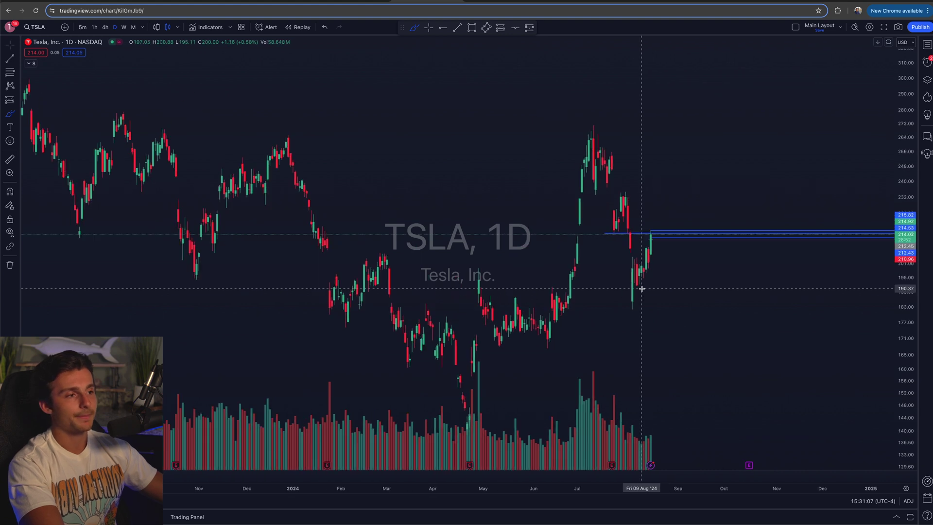
Remove all leftover drawings from the TSLA chart and scroll to review it
left_click(10, 265)
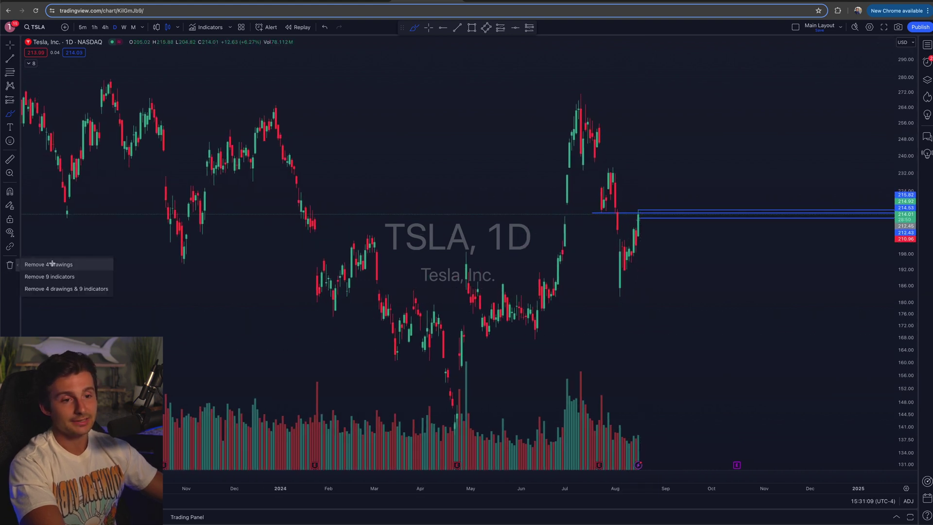
left_click(49, 263)
scroll(599, 318, "right", 3)
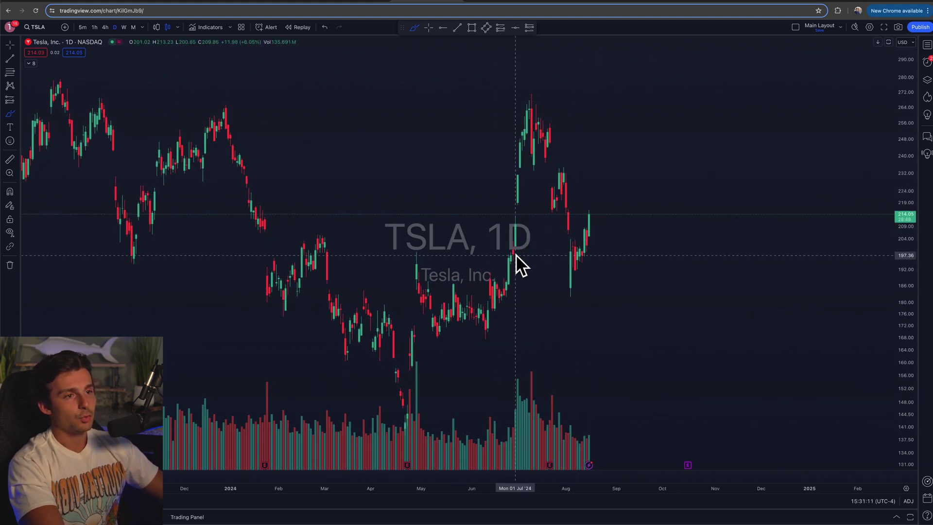
scroll(524, 250, "right", 2)
scroll(735, 322, "left", 3)
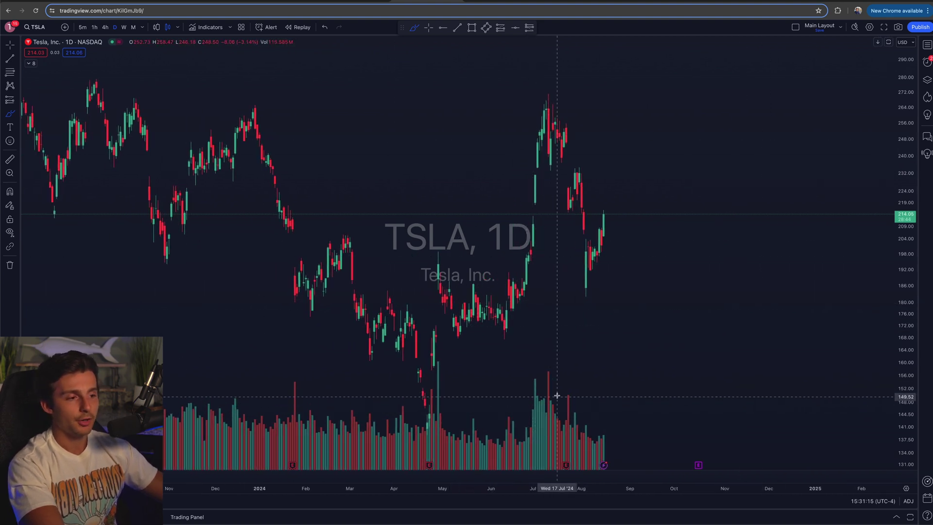
Circle the May low and July candles, undo, then bracket the 172–186, 212–264 and 248–256 profile bars
mouse_move(447, 364)
left_mouse_down()
mouse_move(440, 363)
mouse_move(457, 385)
mouse_move(448, 365)
left_mouse_up()
mouse_move(549, 372)
left_mouse_down()
mouse_move(523, 396)
mouse_move(561, 378)
mouse_move(545, 371)
left_mouse_up()
key("ctrl+z")
key("ctrl+z")
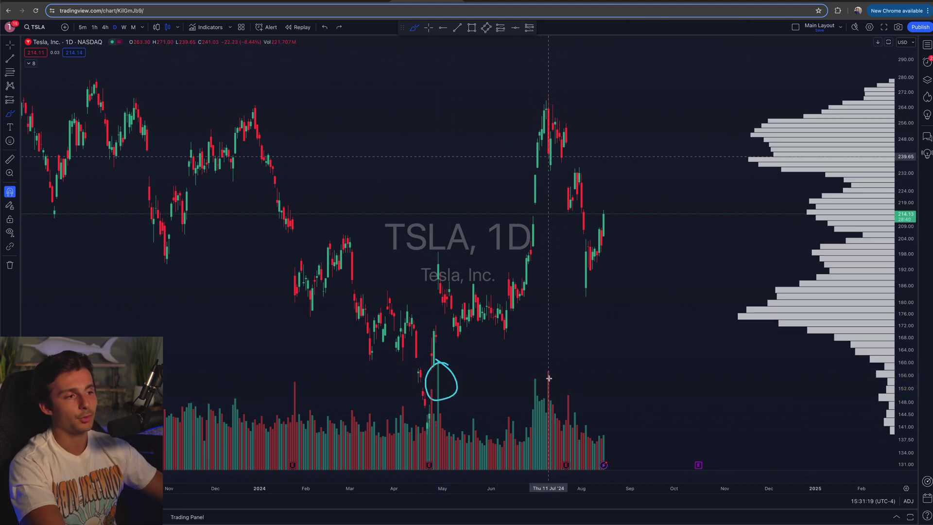
mouse_move(780, 285)
left_mouse_down()
mouse_move(721, 294)
mouse_move(722, 324)
mouse_move(780, 328)
left_mouse_up()
mouse_move(828, 192)
left_mouse_down()
mouse_move(797, 219)
mouse_move(821, 224)
left_mouse_up()
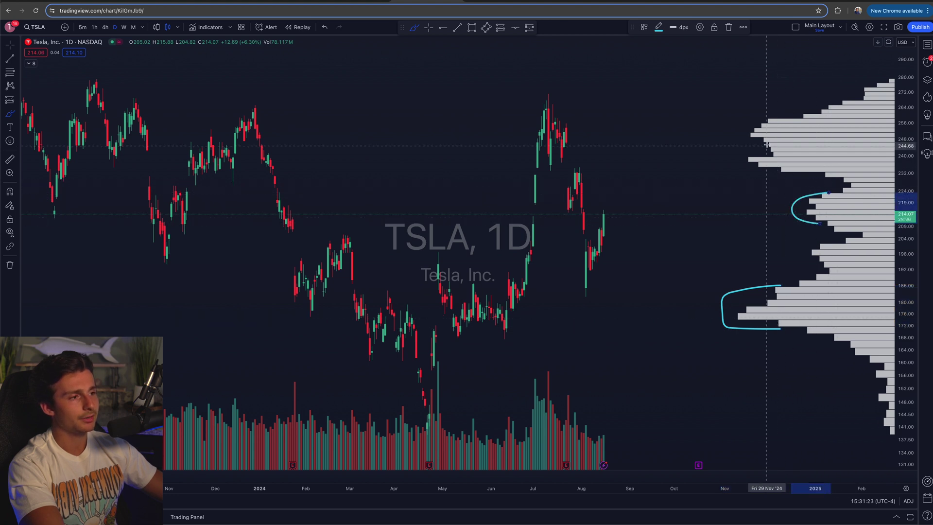
mouse_move(784, 114)
left_mouse_down()
mouse_move(721, 175)
mouse_move(788, 181)
mouse_move(737, 161)
mouse_move(760, 169)
left_mouse_up()
mouse_move(771, 119)
left_mouse_down()
mouse_move(745, 132)
mouse_move(760, 142)
left_mouse_up()
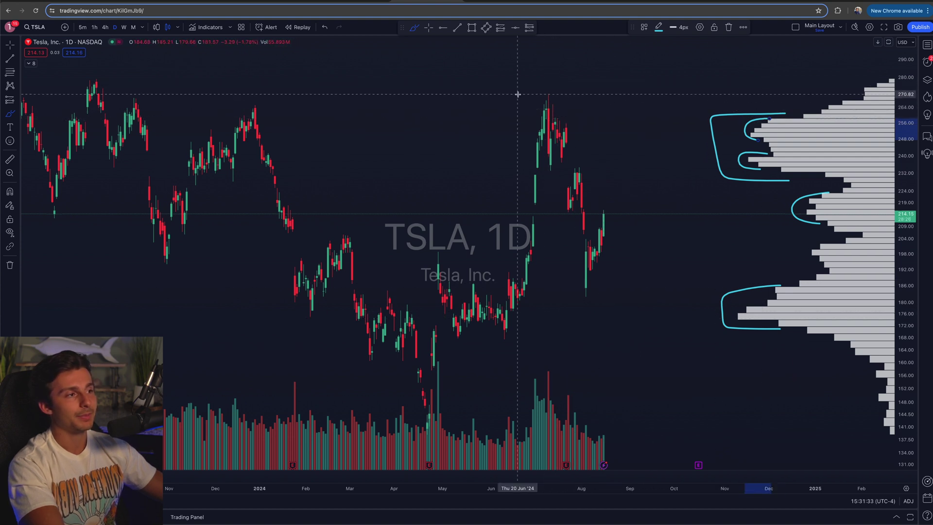
Mark the July peak and June lows, undo recent marks, then loop the thin zones near 228, 206, 192
mouse_move(542, 86)
left_mouse_down()
mouse_move(590, 98)
mouse_move(566, 90)
left_mouse_up()
mouse_move(563, 291)
left_mouse_down()
mouse_move(655, 323)
mouse_move(523, 283)
left_mouse_up()
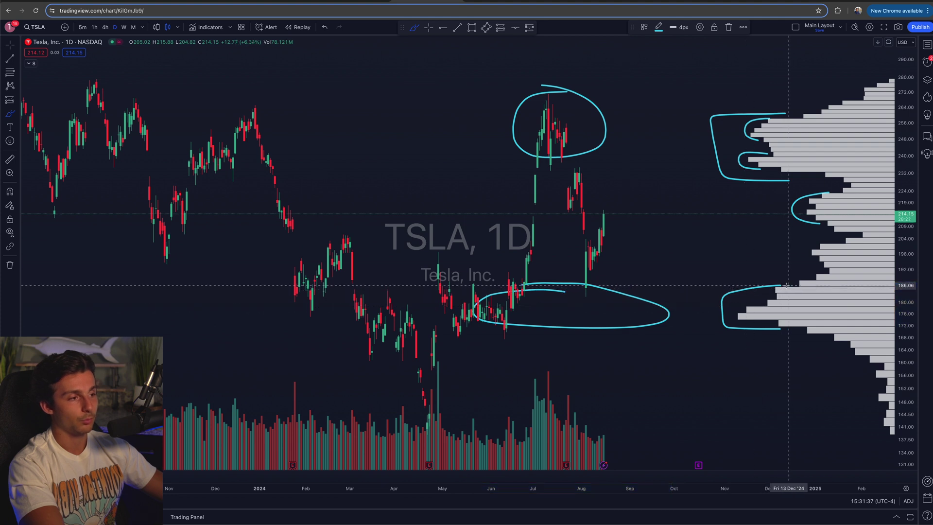
left_click_drag(783, 287, 797, 321)
left_click_drag(702, 122, 711, 179)
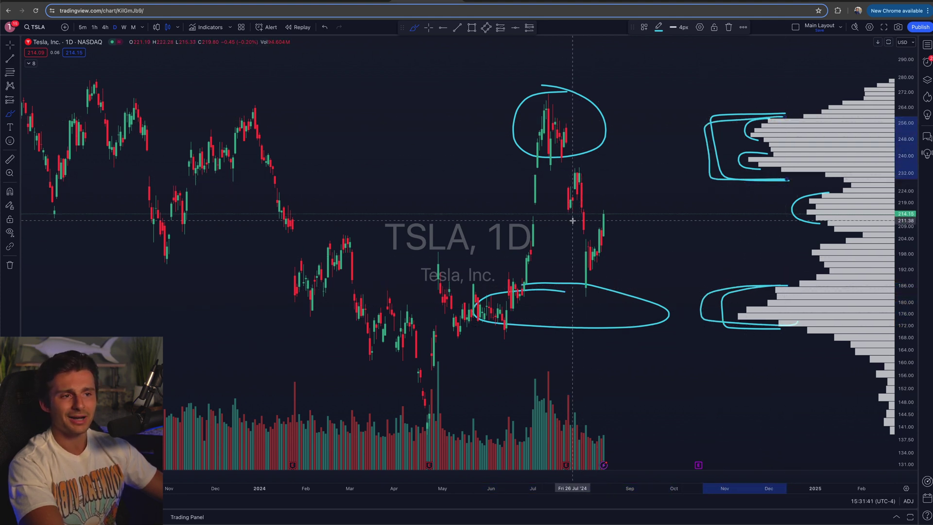
mouse_move(561, 159)
left_mouse_down()
mouse_move(594, 268)
mouse_move(611, 223)
left_mouse_up()
key("super+z")
key("super+z")
key("super+z")
key("super+z")
key("super+z")
key("super+z")
key("super+z")
key("super+z")
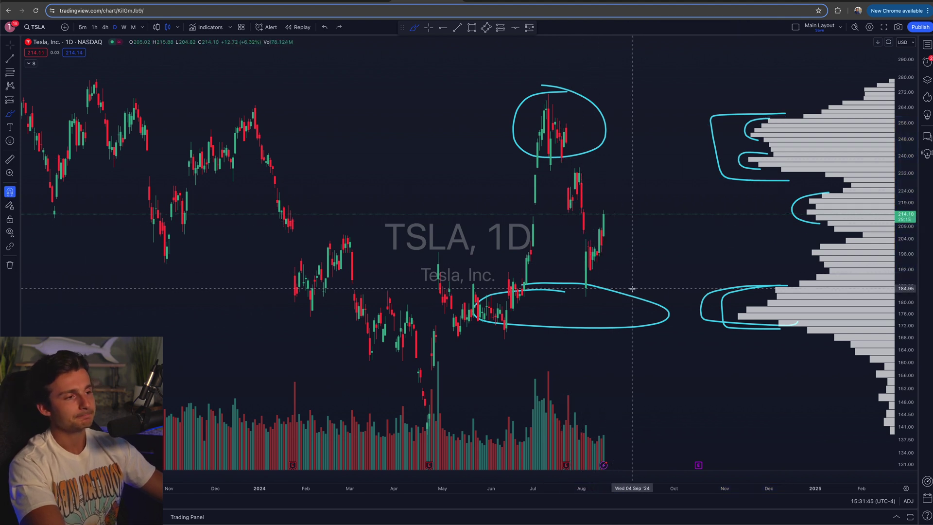
key("super+z")
mouse_move(813, 172)
left_mouse_down()
mouse_move(774, 188)
mouse_move(825, 170)
left_mouse_up()
mouse_move(821, 225)
left_mouse_down()
mouse_move(795, 238)
mouse_move(824, 225)
mouse_move(791, 280)
mouse_move(808, 274)
left_mouse_up()
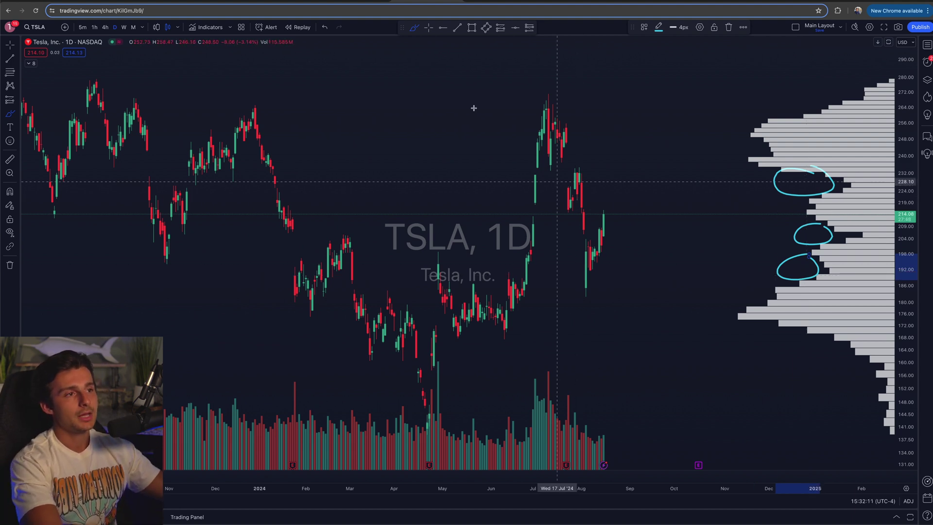
Leave freehand drawing and undo the three low-volume circles on the TSLA chart
left_click(430, 28)
key("ctrl+z")
key("ctrl+z")
key("ctrl+z")
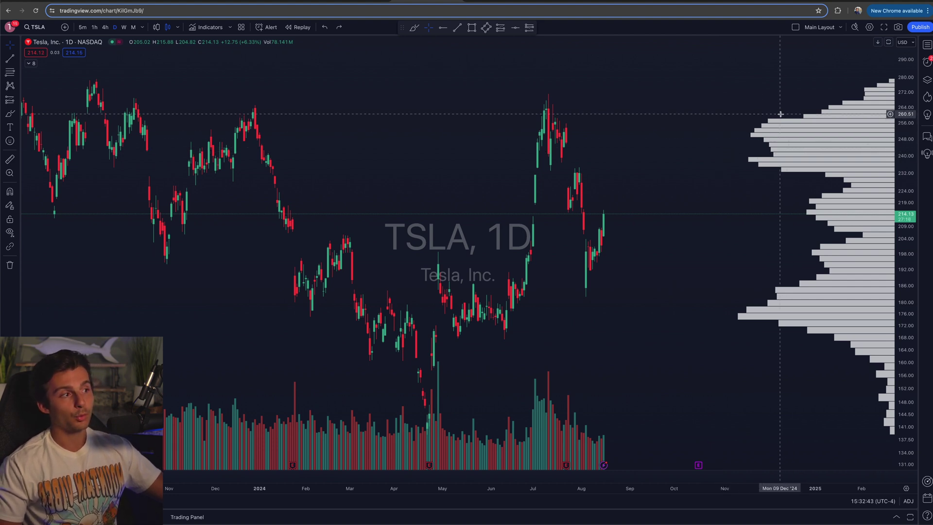
scroll(781, 115, "right", 3)
left_click(413, 27)
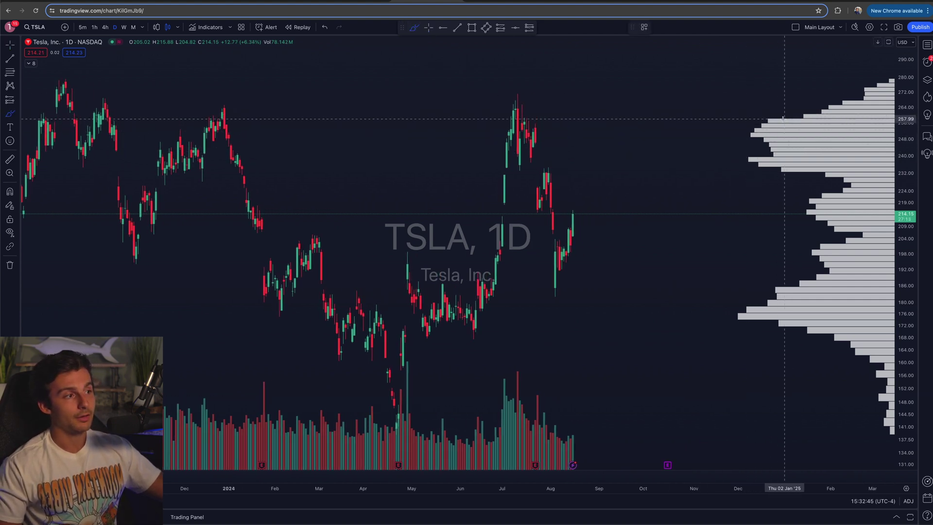
left_click_drag(791, 125, 793, 130)
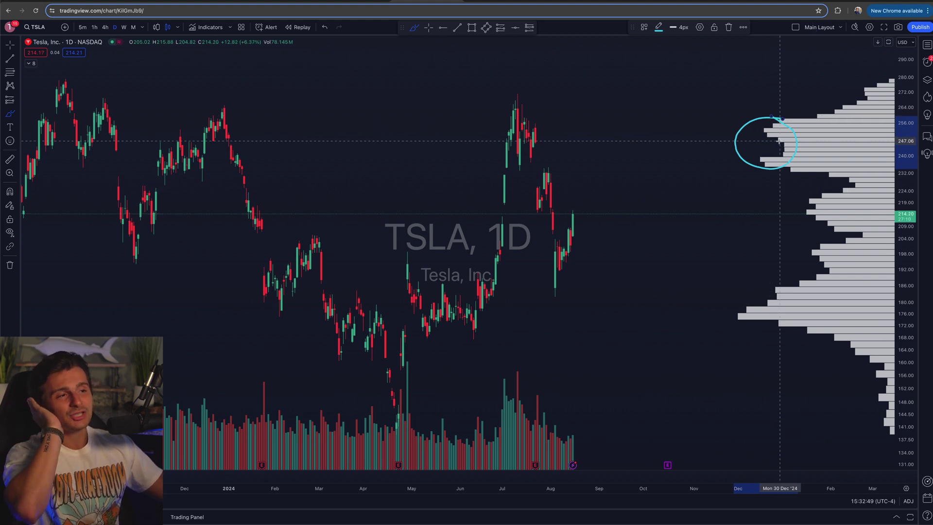
key("ctrl+z")
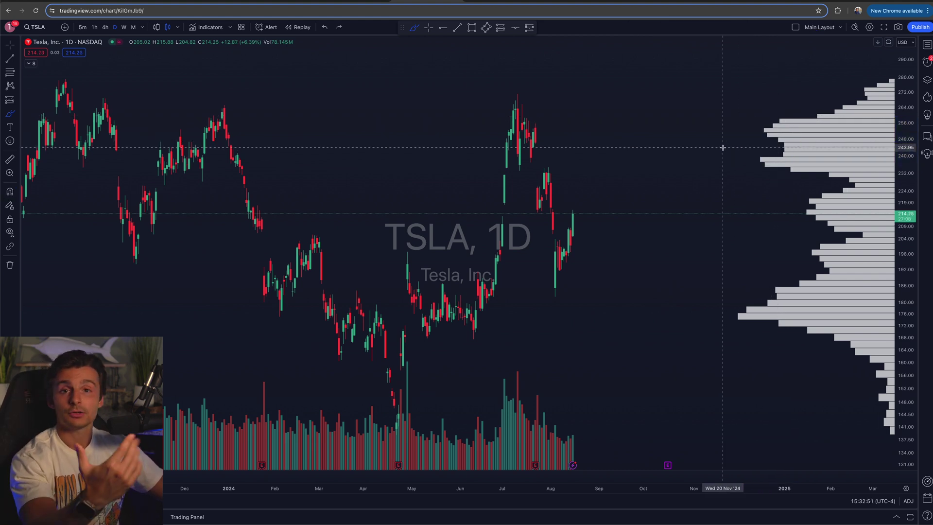
mouse_move(771, 102)
left_mouse_down()
mouse_move(748, 107)
mouse_move(802, 110)
mouse_move(762, 105)
left_mouse_up()
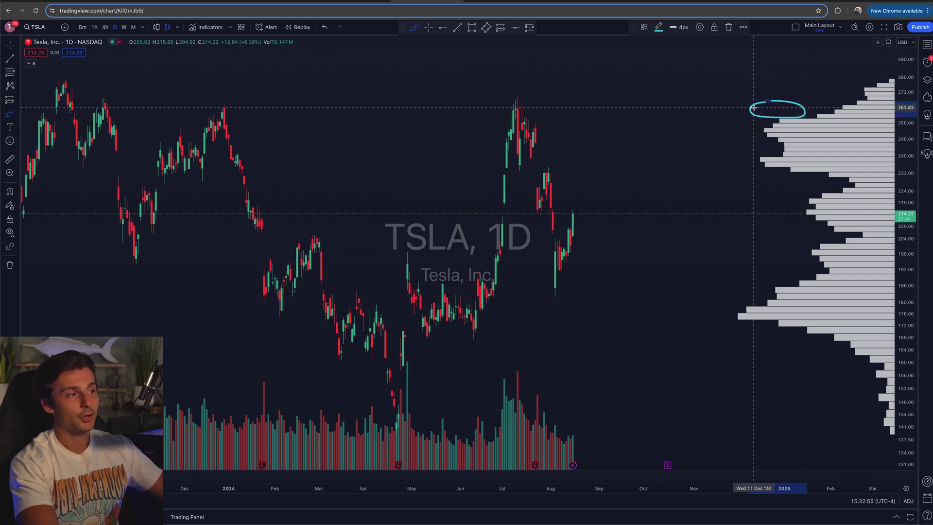
left_click_drag(751, 128, 756, 96)
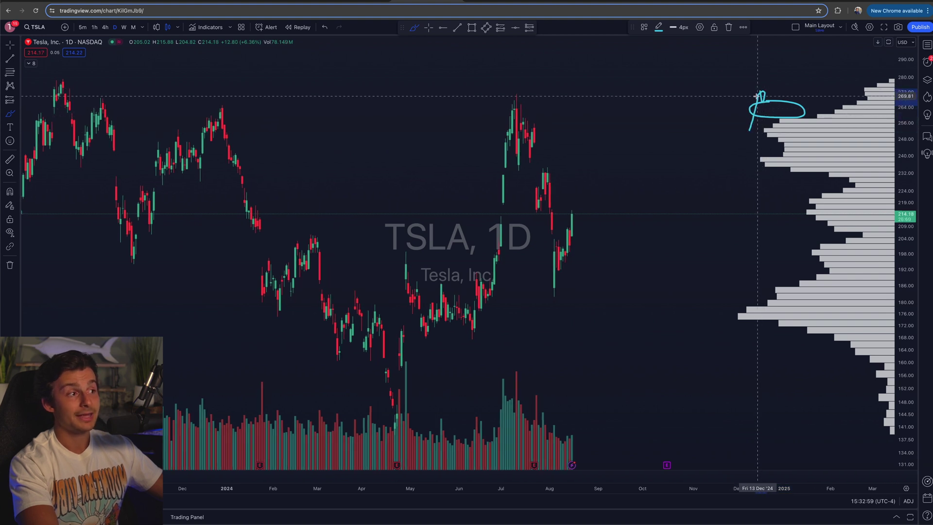
scroll(755, 97, "down", 1)
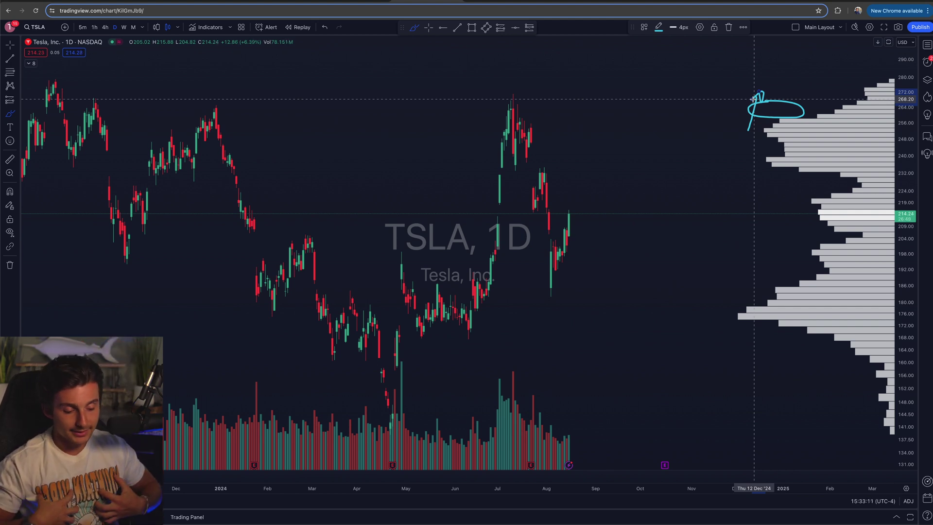
key("super+z")
key("super+z")
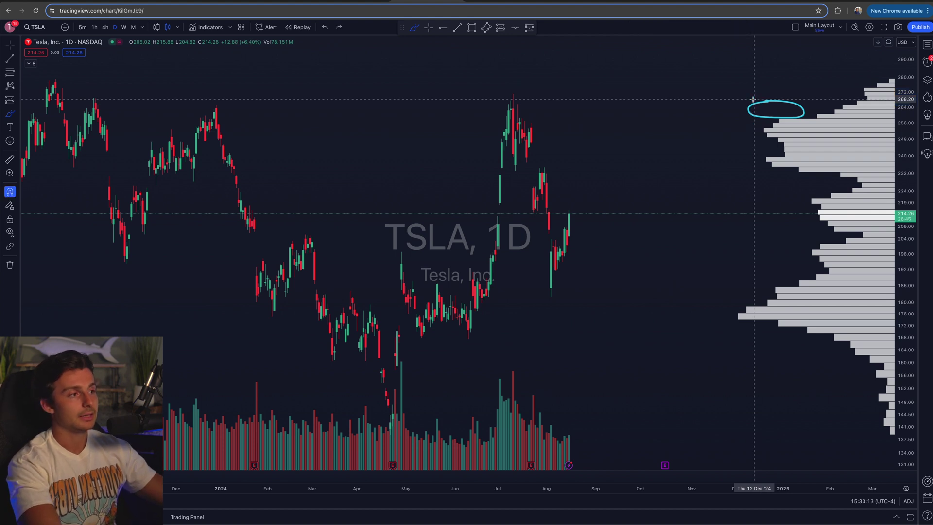